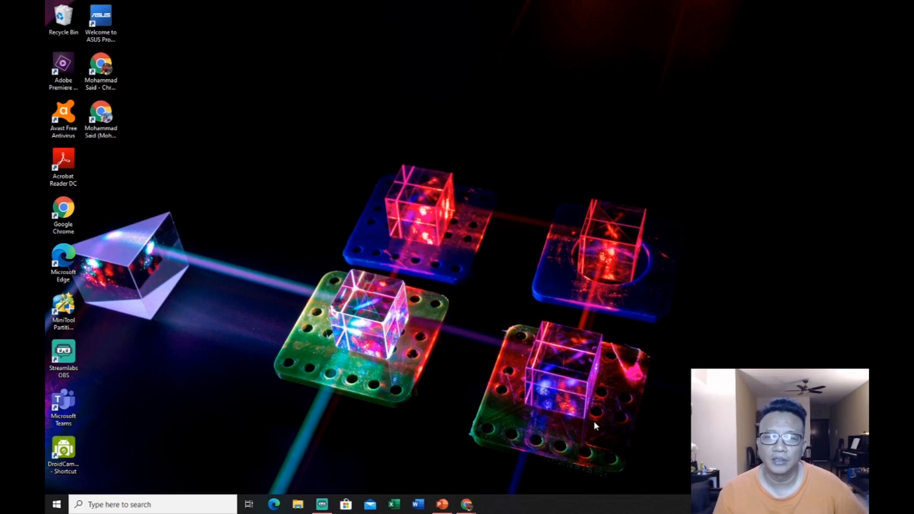
Switch to Chrome and open the "Sec 3 Pure Lit Poetry - Trees" form from My Drive.
mouse_move(448, 510)
click(448, 510)
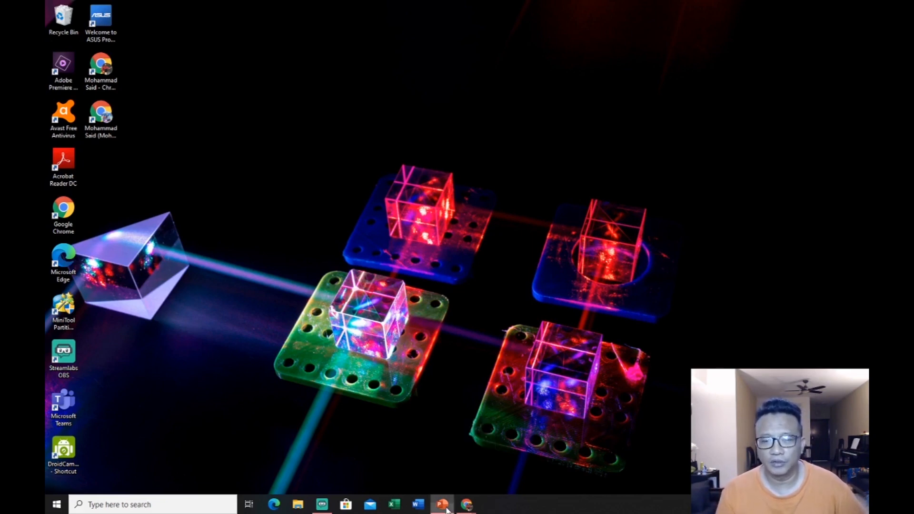
click(447, 510)
click(468, 506)
click(465, 456)
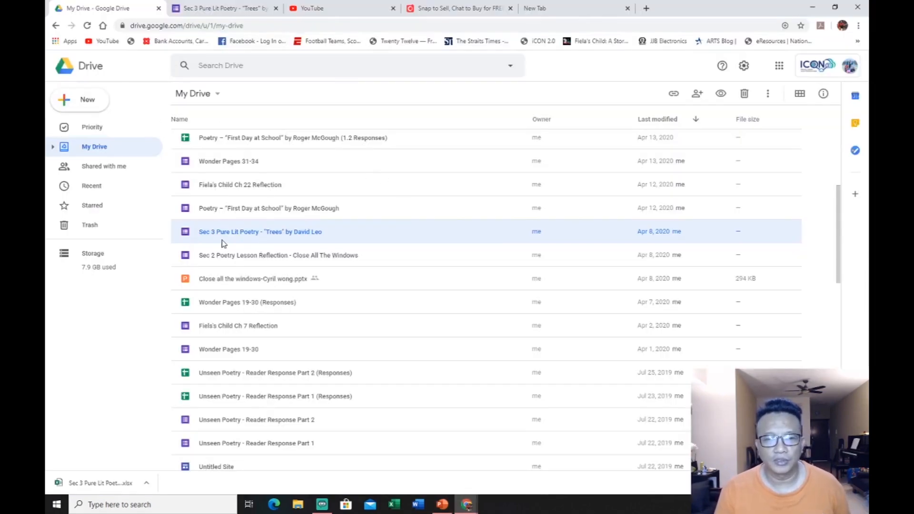
double_click(281, 233)
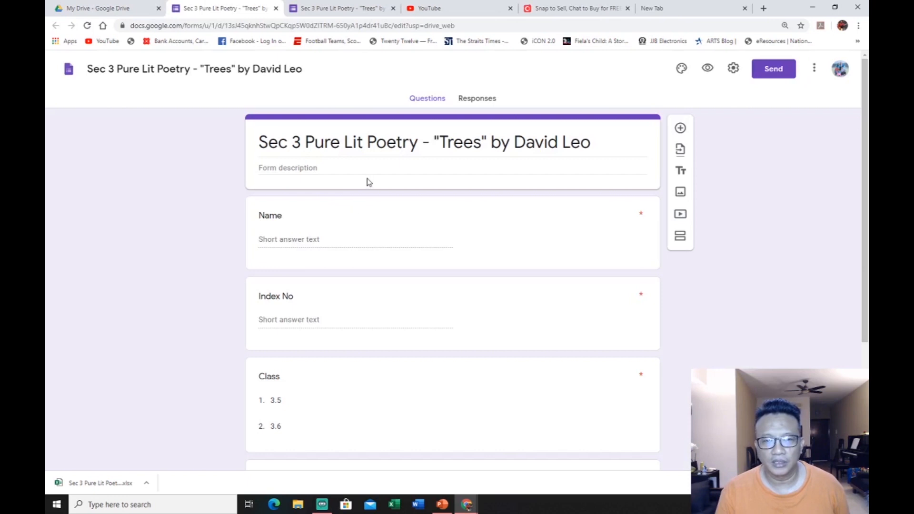
Review the form's questions, from the name, index number and class fields to the two paragraph-answer questions.
scroll(276, 181, down, 1)
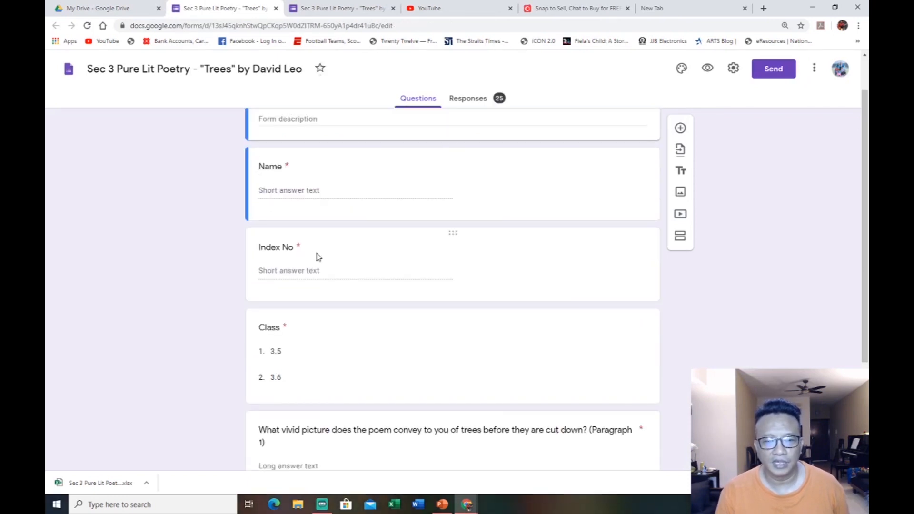
scroll(329, 253, down, 2)
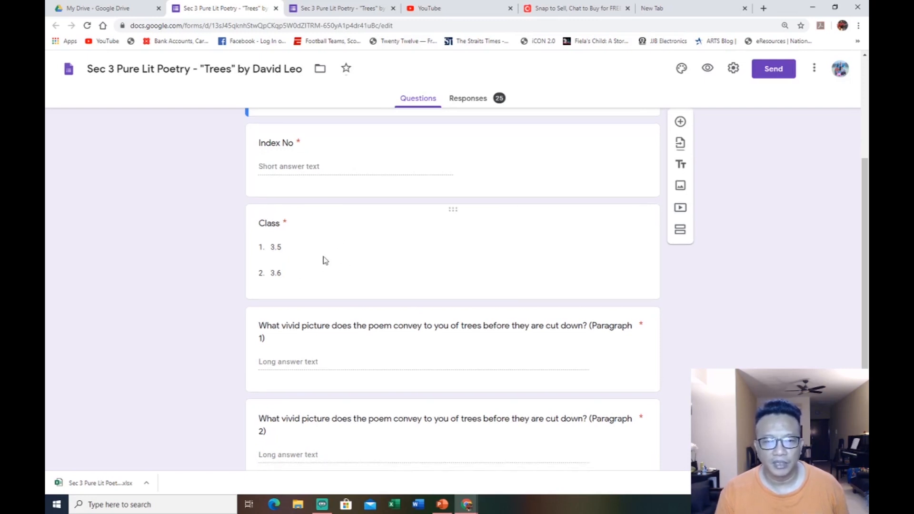
scroll(324, 255, down, 2)
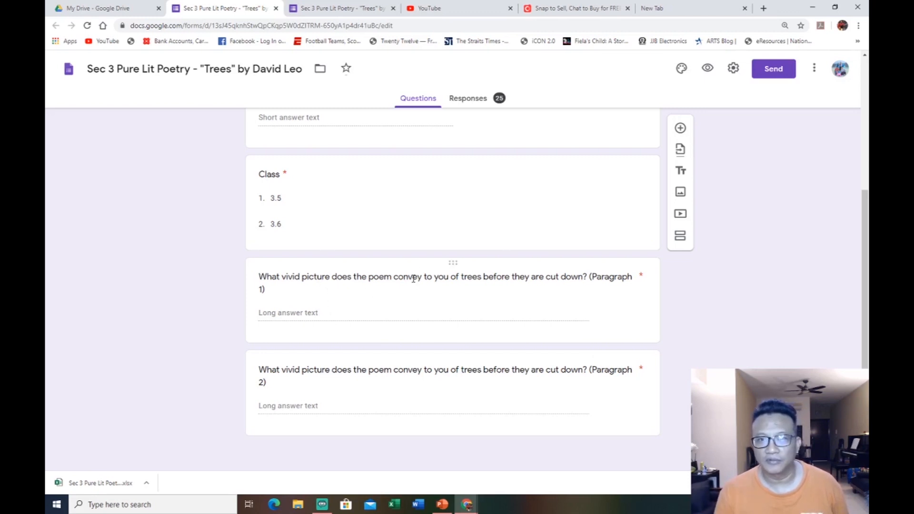
Examine the summary of the form's responses, including the written answers for both paragraph questions.
click(474, 100)
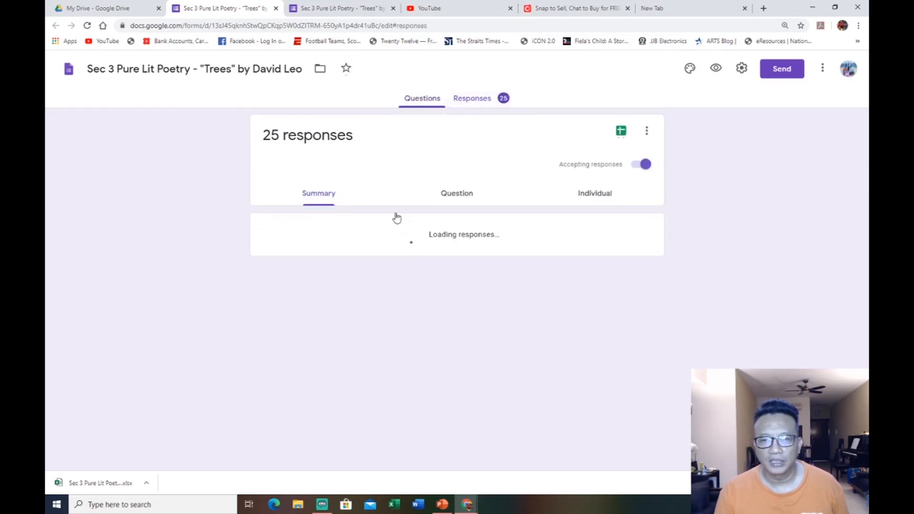
scroll(434, 250, down, 20)
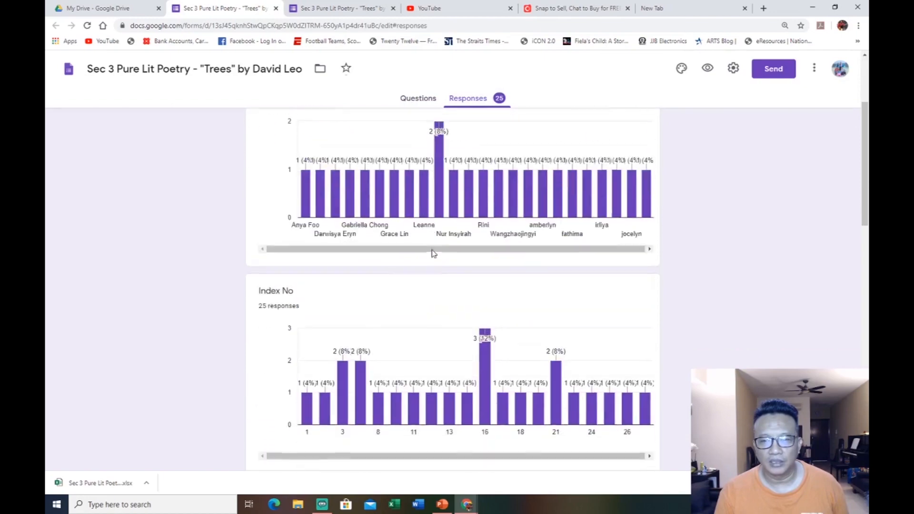
scroll(424, 236, down, 10)
scroll(417, 276, down, 12)
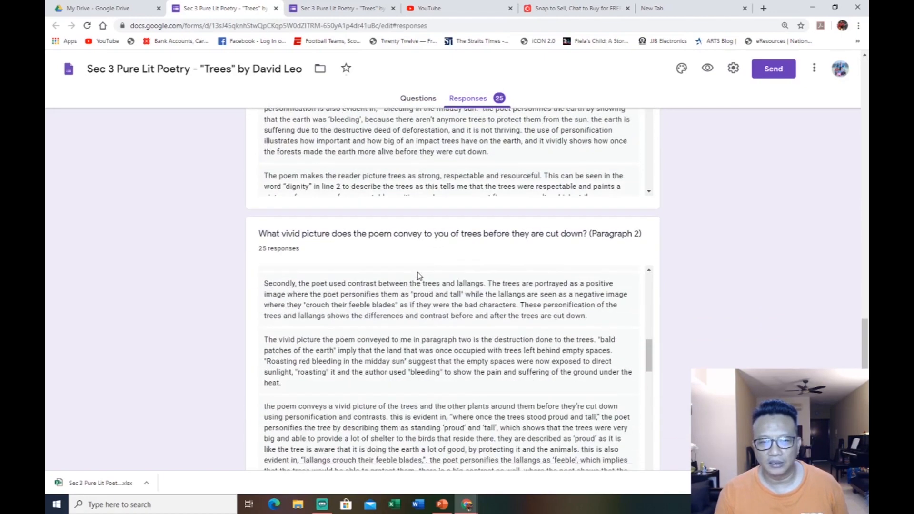
scroll(412, 275, up, 20)
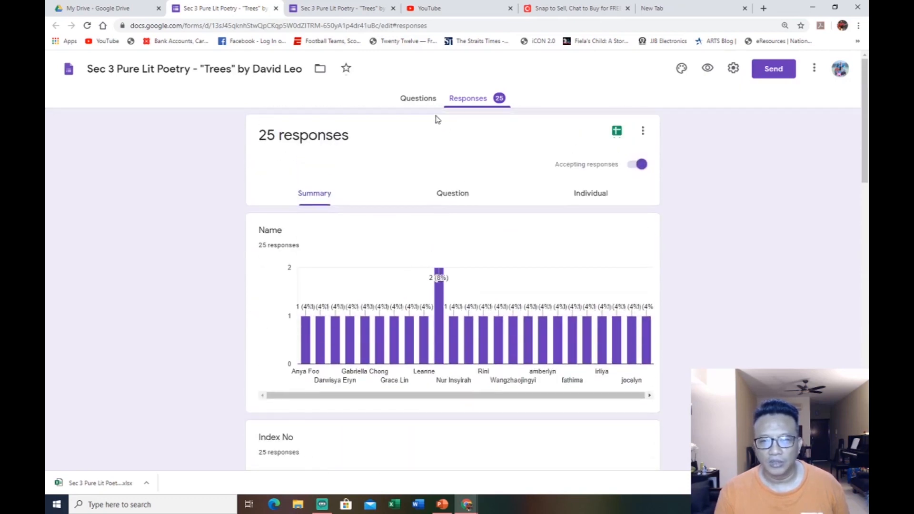
Open the form's responses in Google Sheets and look through the submitted rows.
click(617, 133)
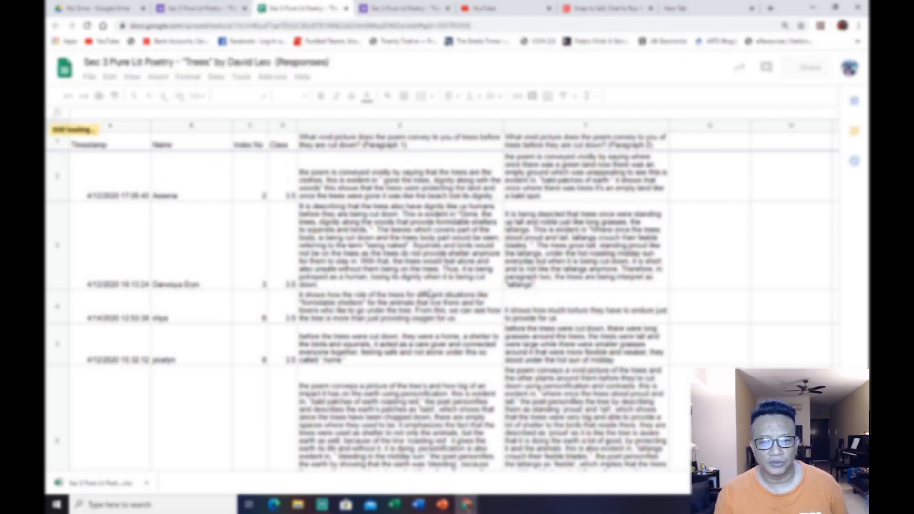
click(286, 197)
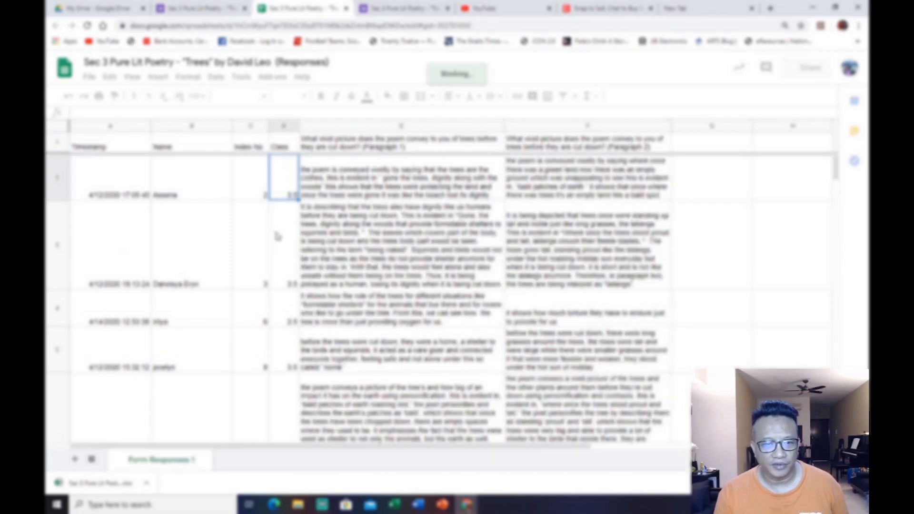
scroll(276, 252, down, 2)
scroll(285, 255, down, 6)
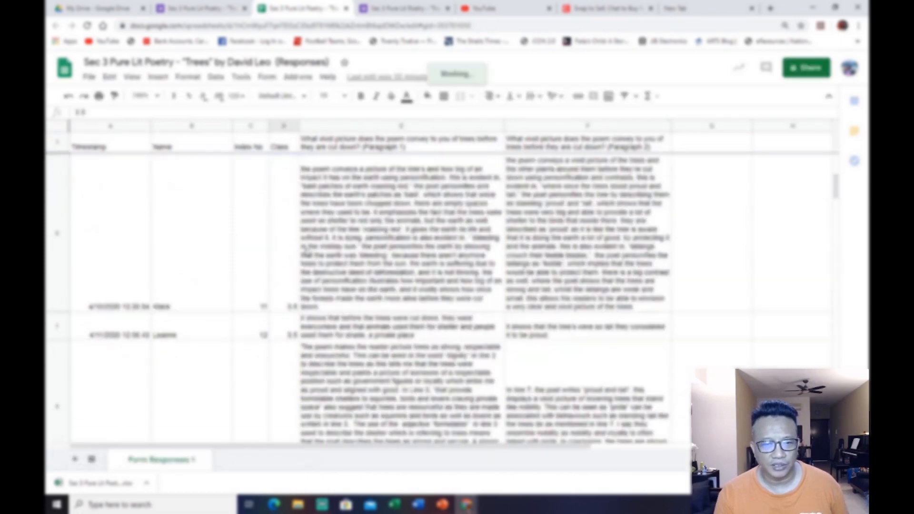
scroll(297, 258, down, 5)
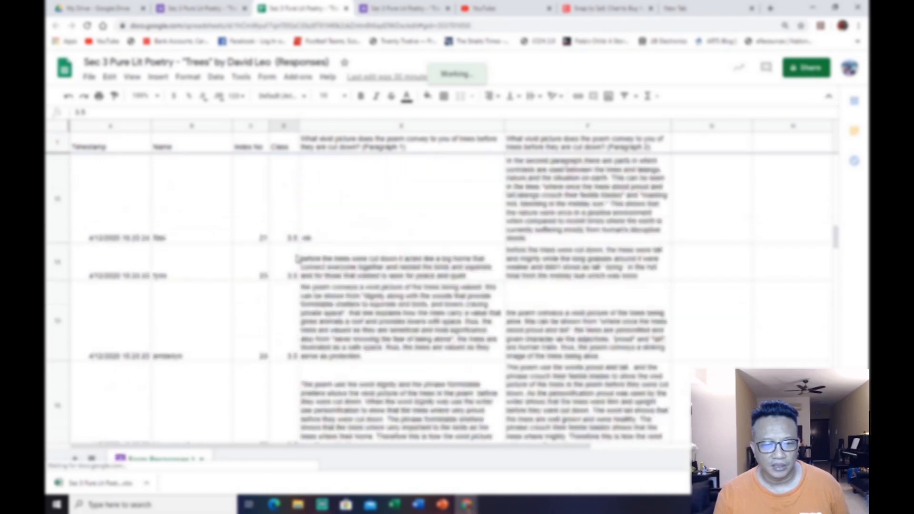
scroll(297, 262, down, 2)
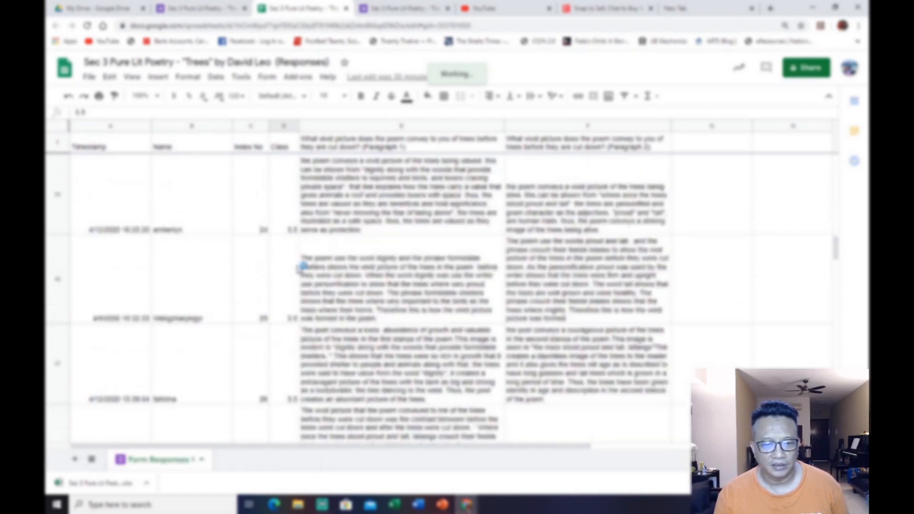
scroll(302, 268, down, 3)
scroll(299, 270, down, 10)
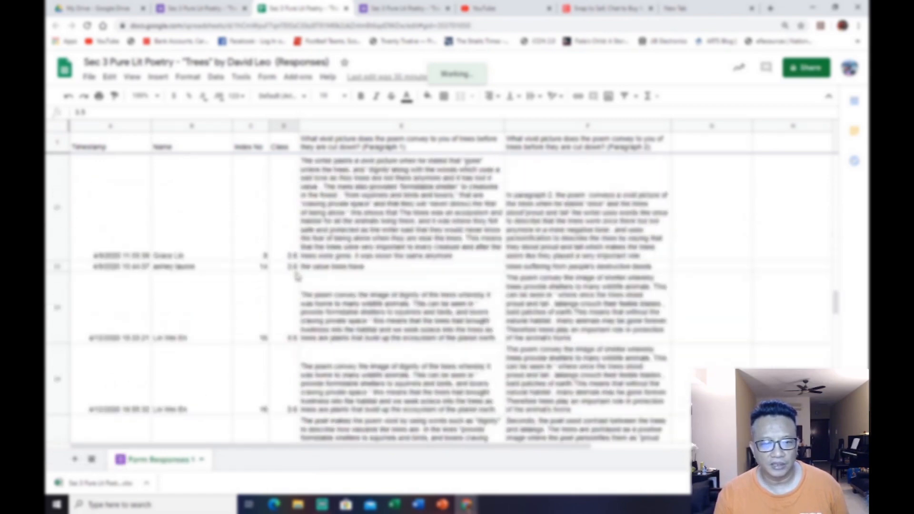
scroll(332, 314, up, 15)
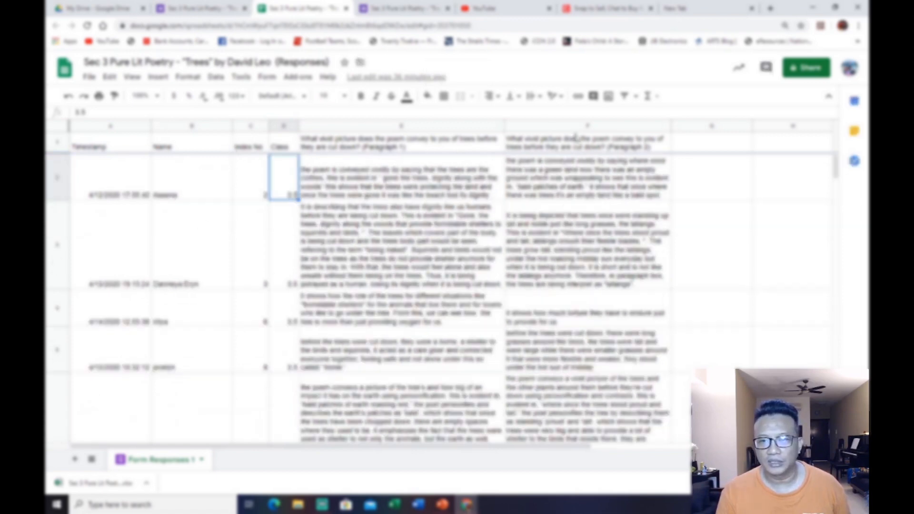
Download the responses spreadsheet as a Microsoft Excel (.xlsx) file and locate it in the Downloads folder.
click(89, 77)
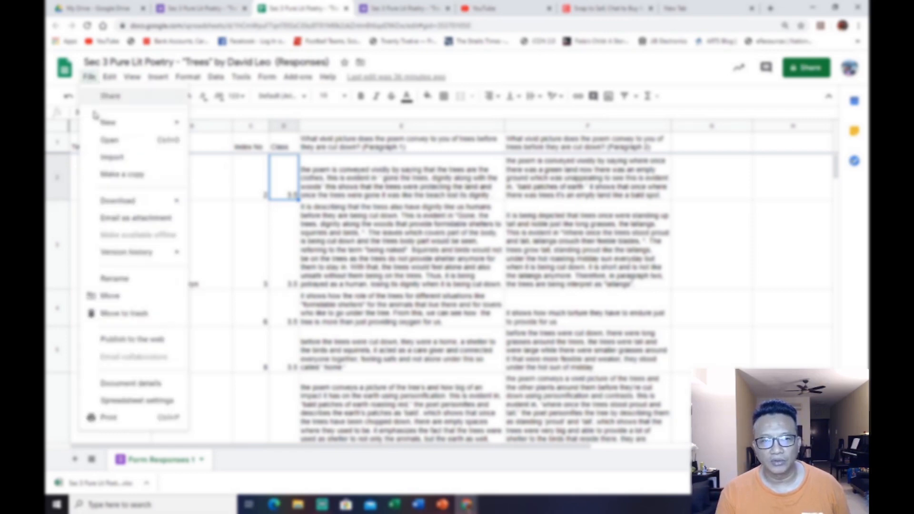
mouse_move(128, 202)
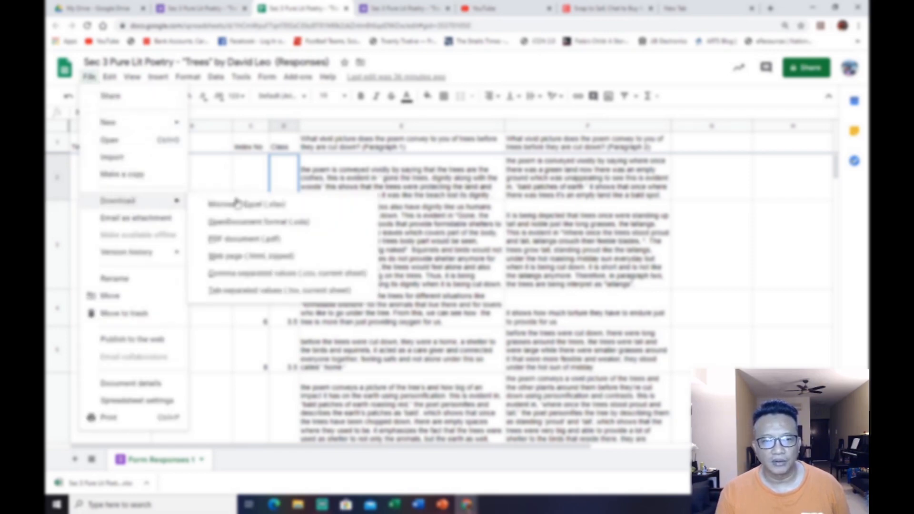
click(279, 206)
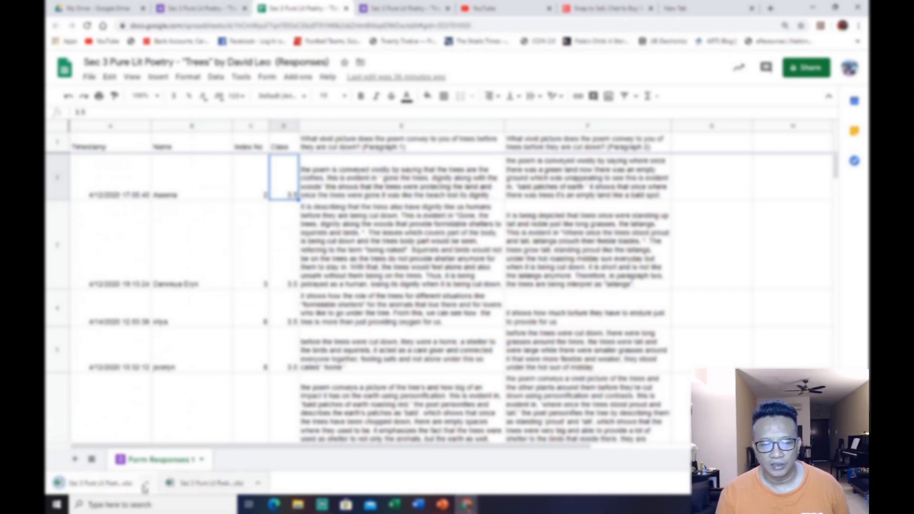
click(146, 483)
click(172, 450)
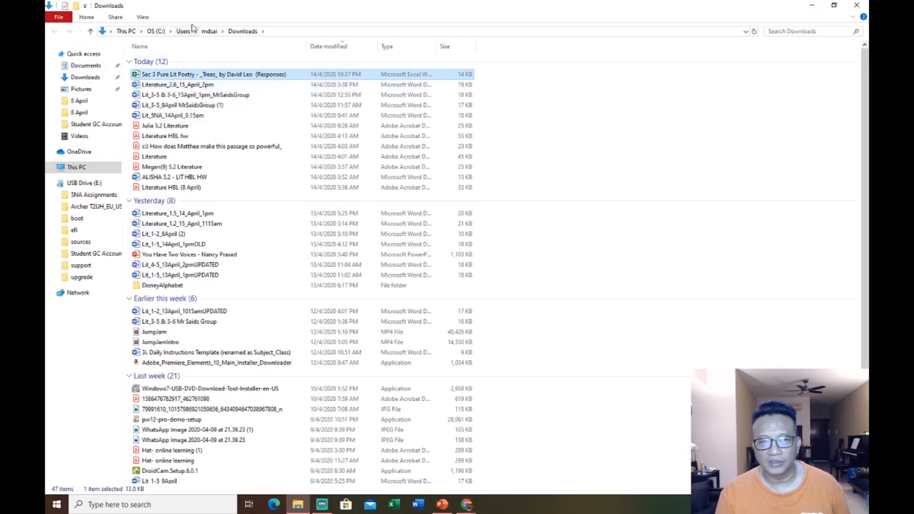
click(812, 7)
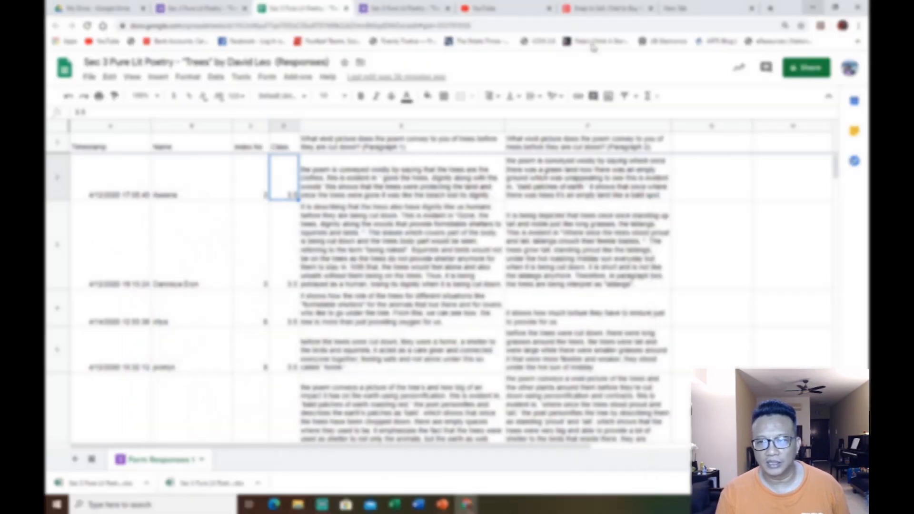
Switch to Word and create a blank document.
click(815, 7)
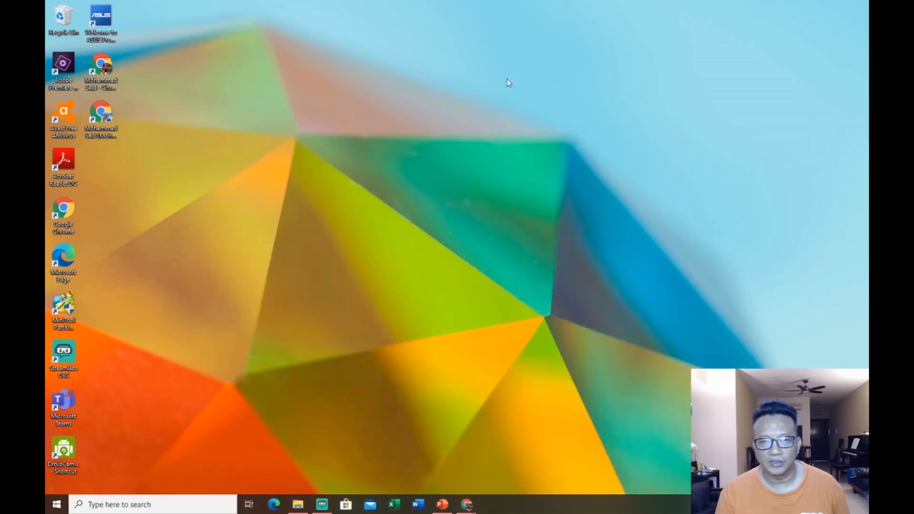
click(418, 505)
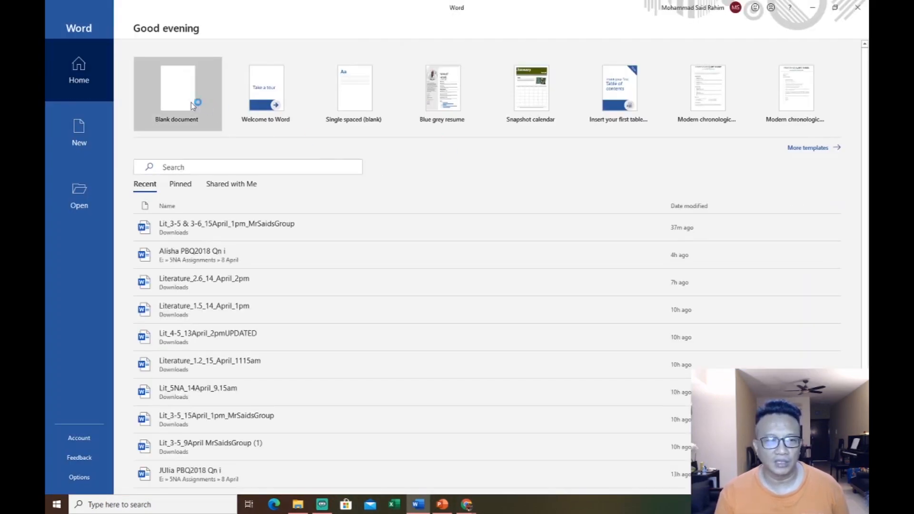
click(185, 77)
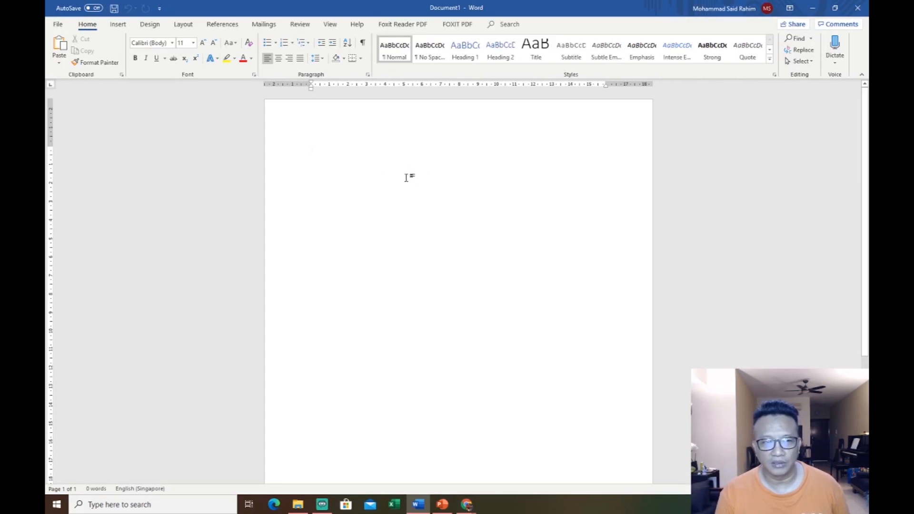
Check the blank document's page settings in the print preview and return to the document.
click(58, 24)
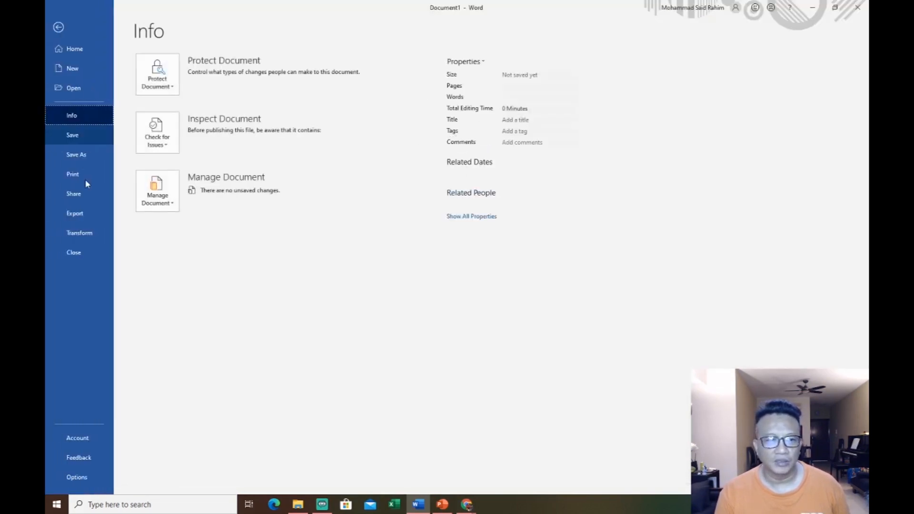
click(86, 176)
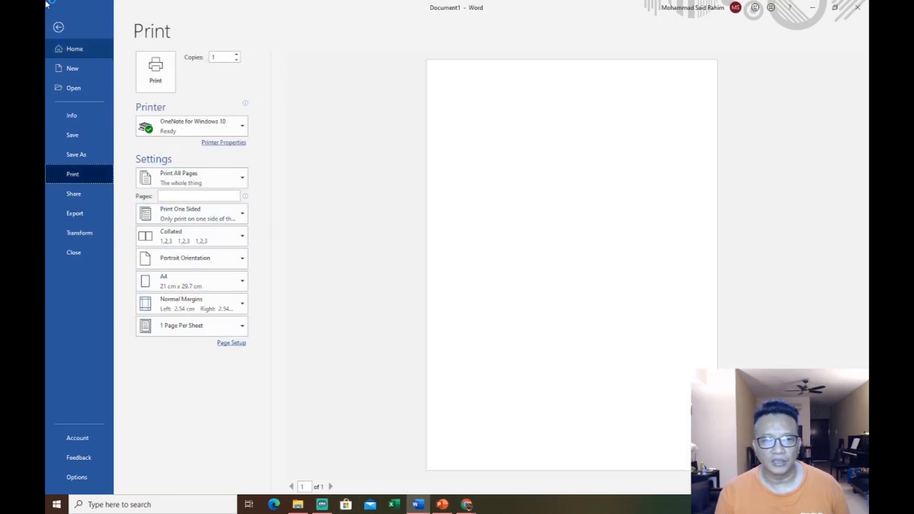
click(59, 27)
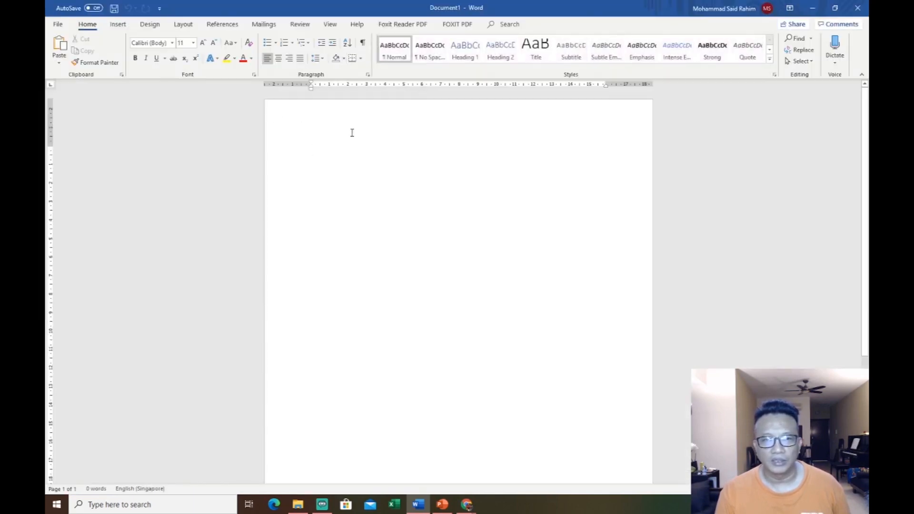
Start a mail merge with the document type set to Normal Word Document.
click(273, 27)
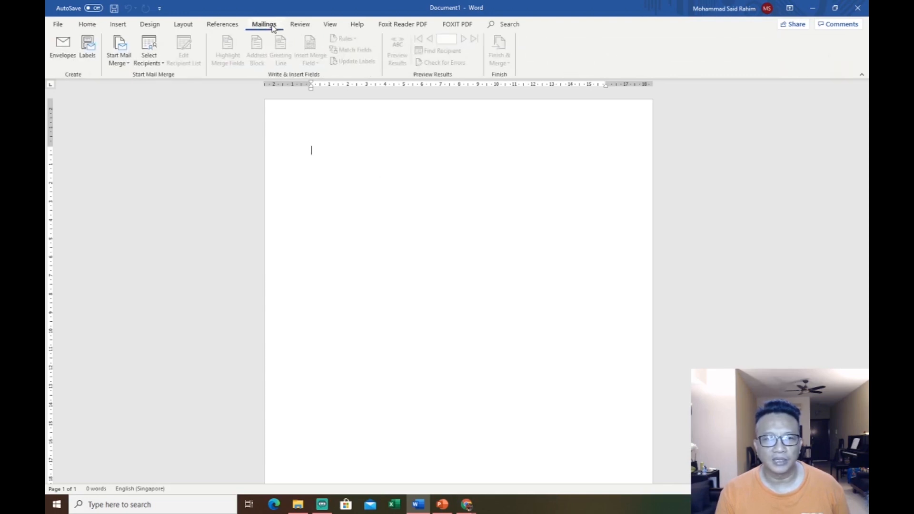
click(117, 50)
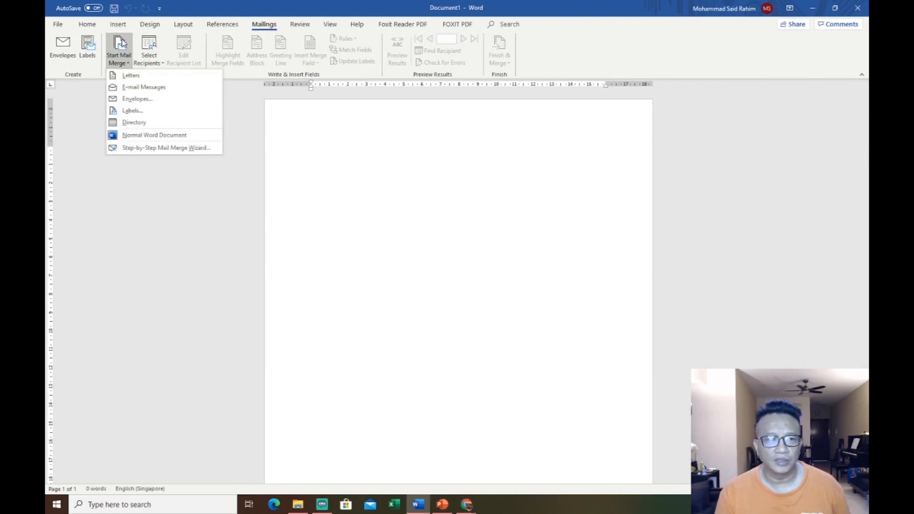
click(153, 136)
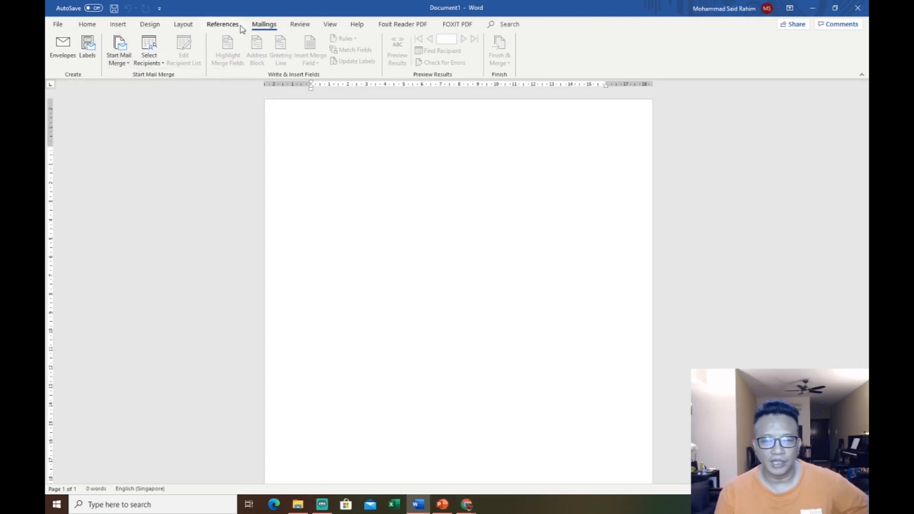
Use the downloaded Excel responses file in the Downloads folder as the existing recipient list for the mail merge.
click(152, 48)
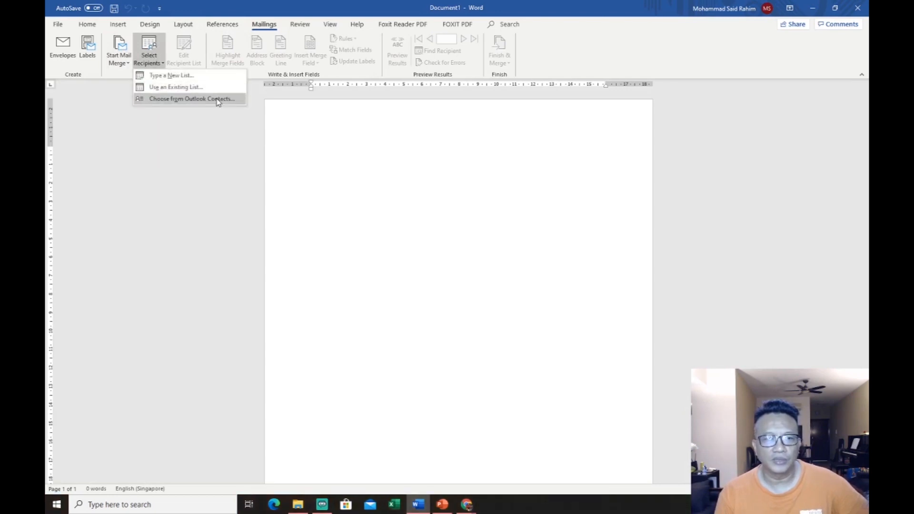
click(210, 88)
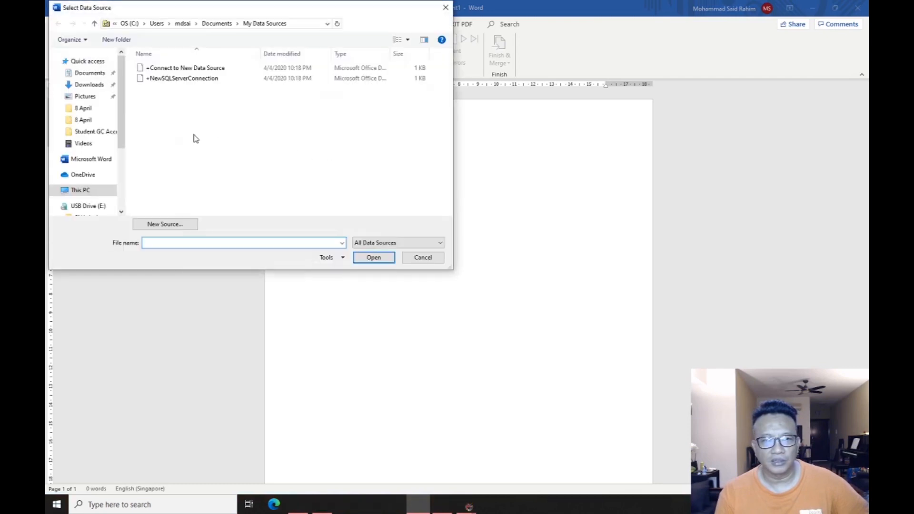
click(89, 84)
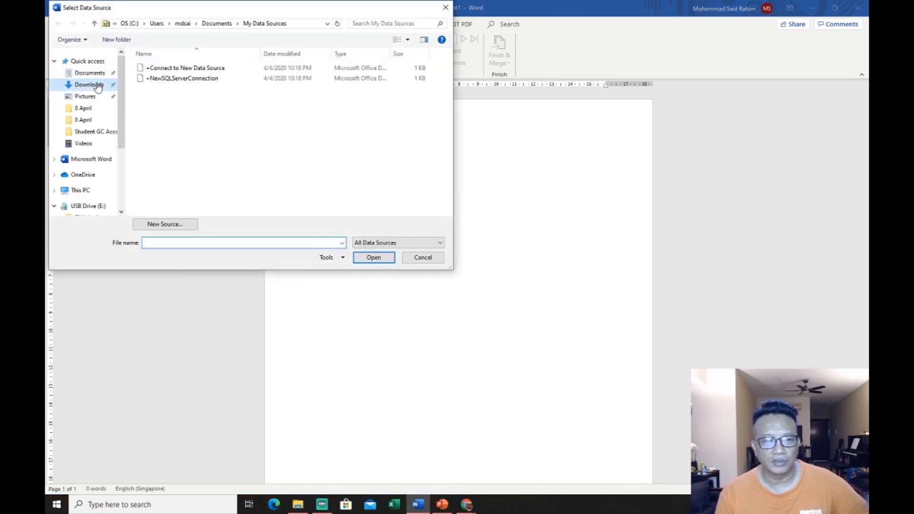
click(230, 84)
click(374, 257)
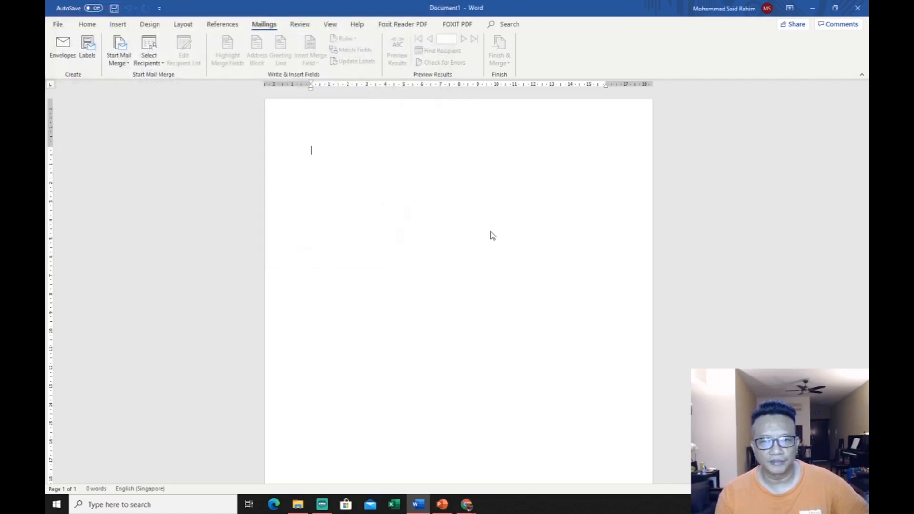
click(514, 288)
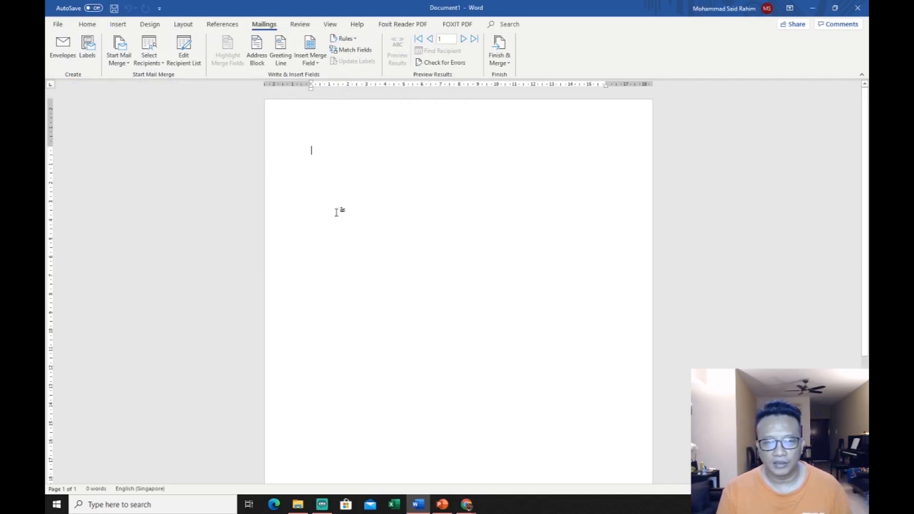
Enter the label "Name:" on the first line of the document.
text(Name:)
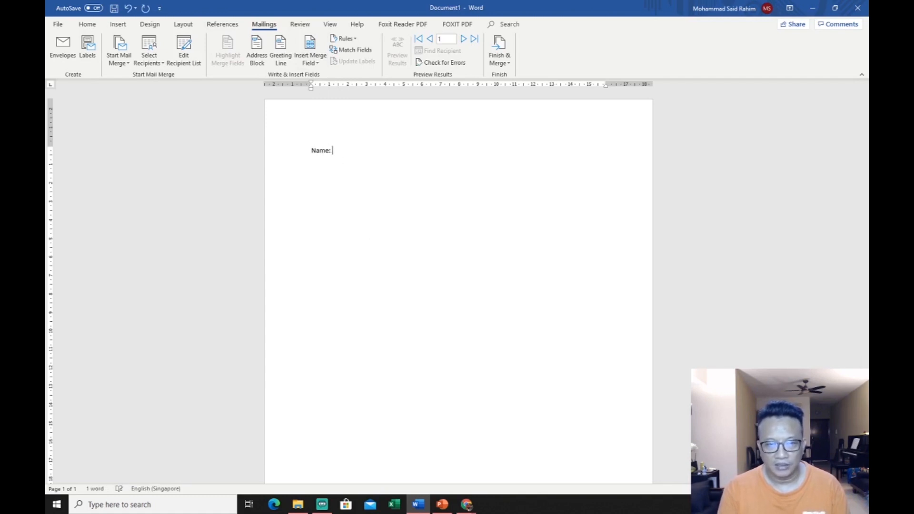
click(309, 44)
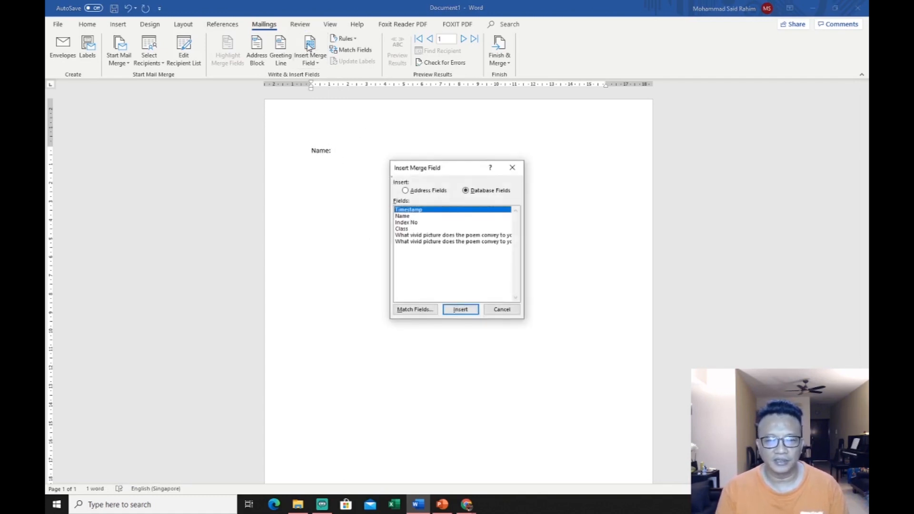
click(417, 217)
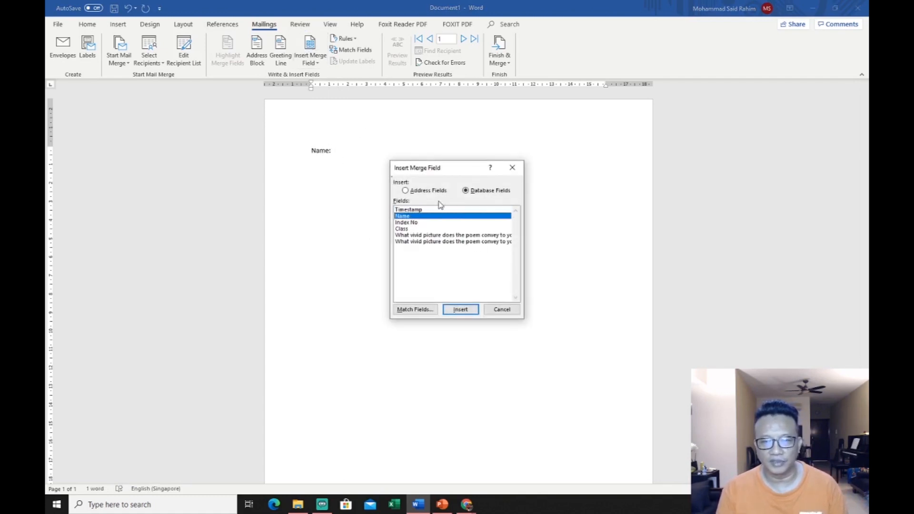
click(501, 309)
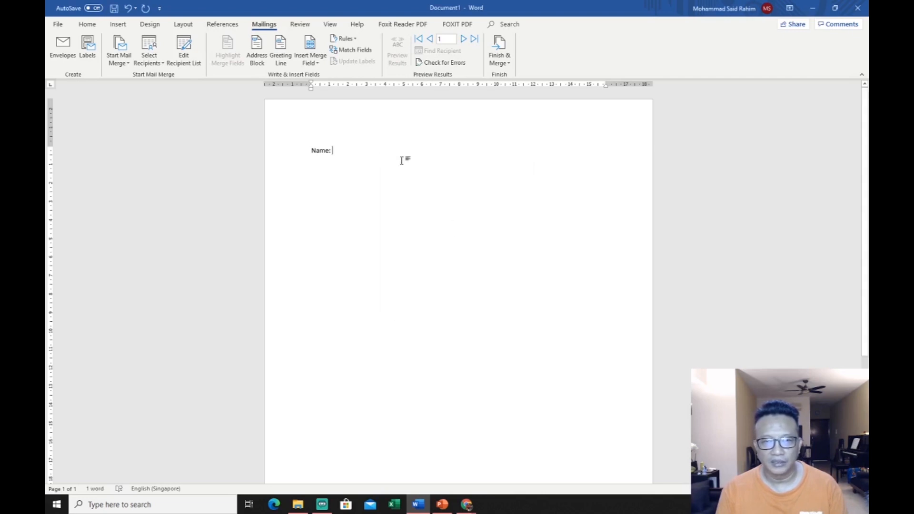
Insert the Name merge field after the "Name:" label.
click(311, 47)
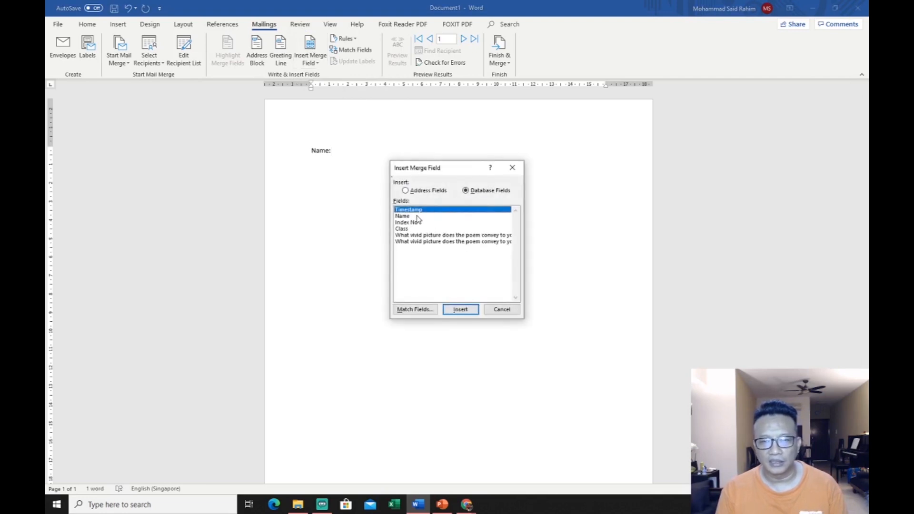
click(417, 216)
click(461, 310)
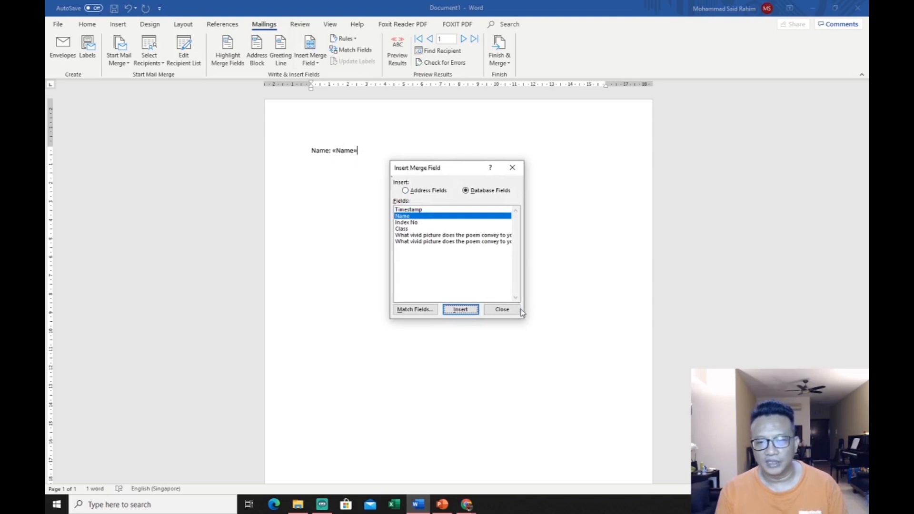
click(504, 309)
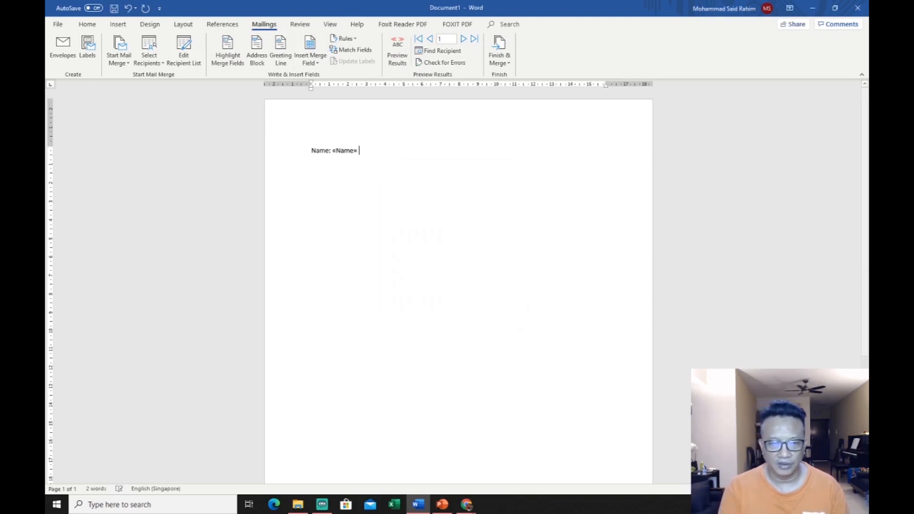
Add the Index No merge field in parentheses after the Name field, followed by the label "Class:".
text(()
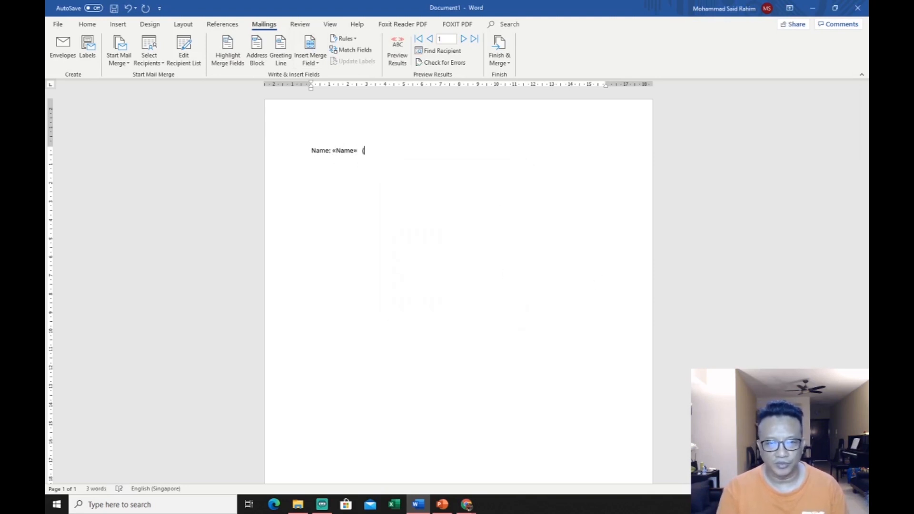
click(310, 44)
click(413, 222)
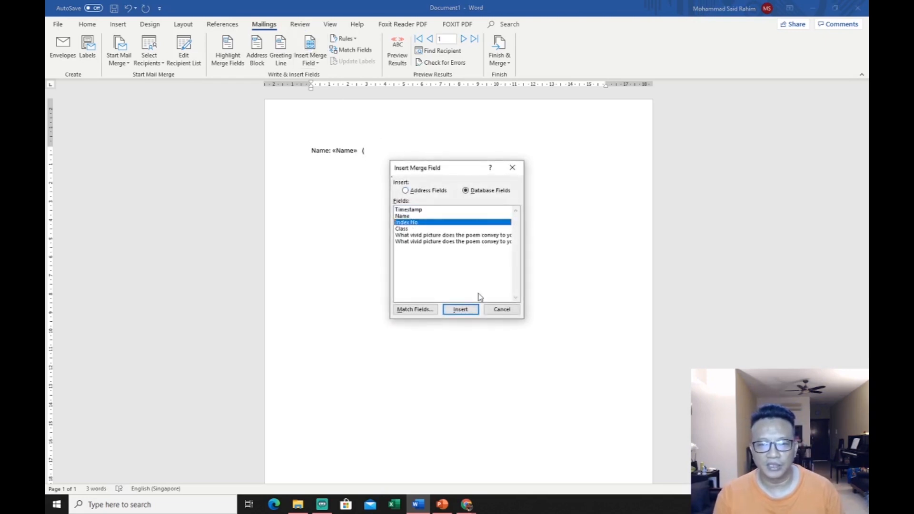
click(464, 309)
click(502, 309)
text()  Class:)
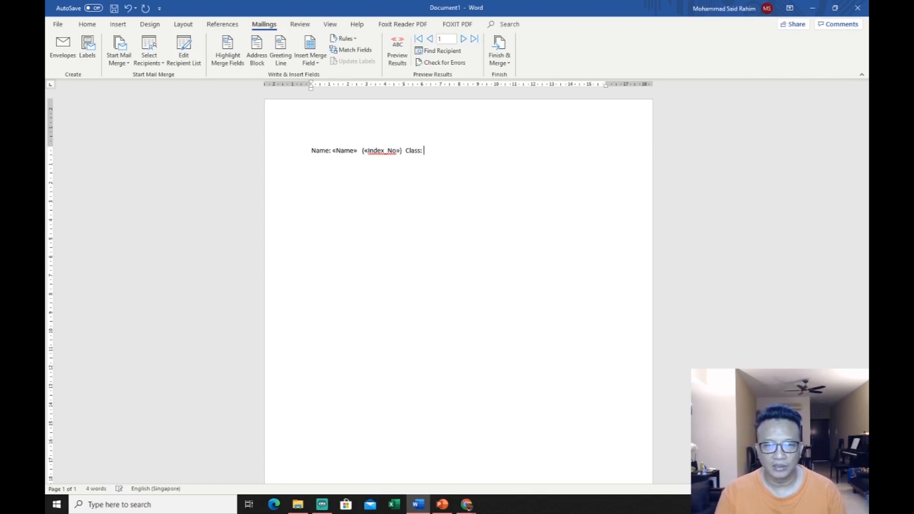
Insert the Class merge field after the "Class:" label.
click(310, 44)
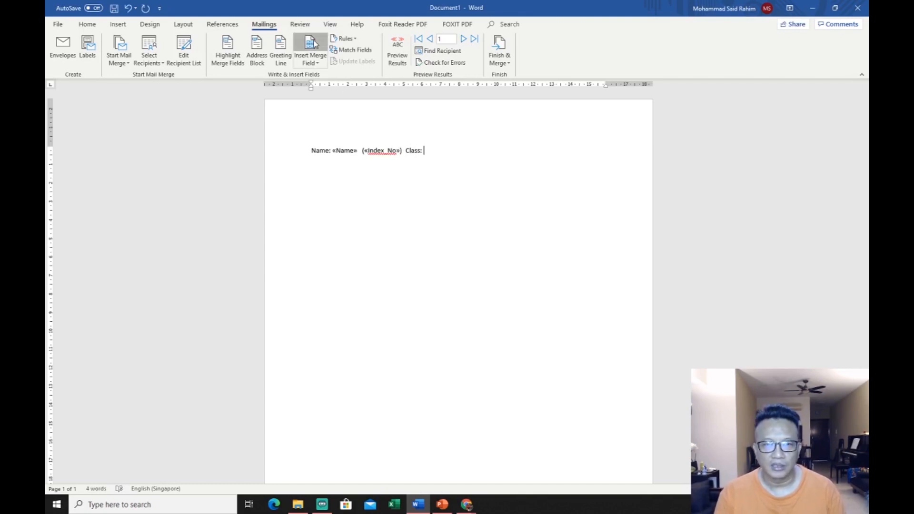
click(416, 229)
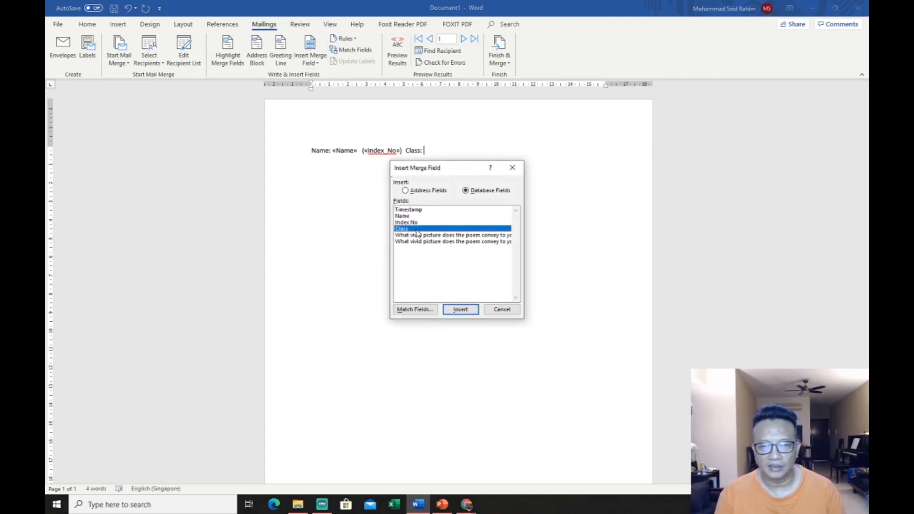
click(467, 312)
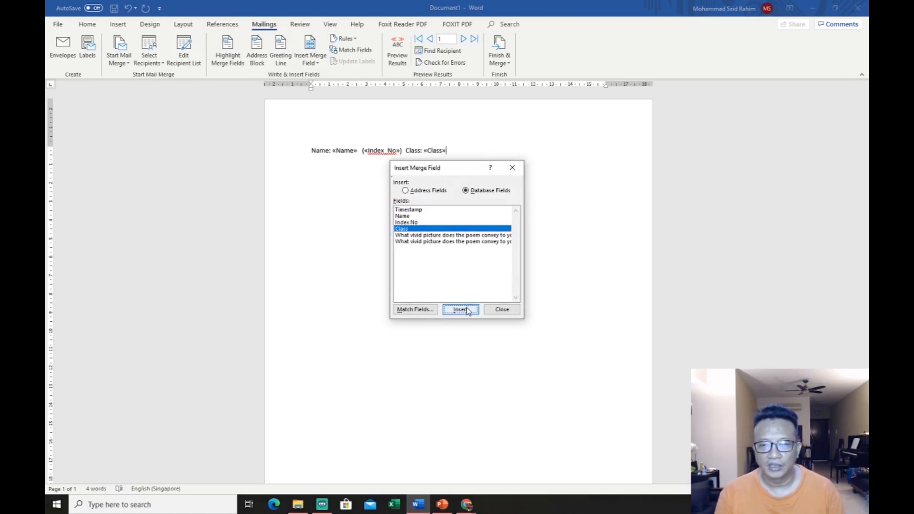
click(502, 310)
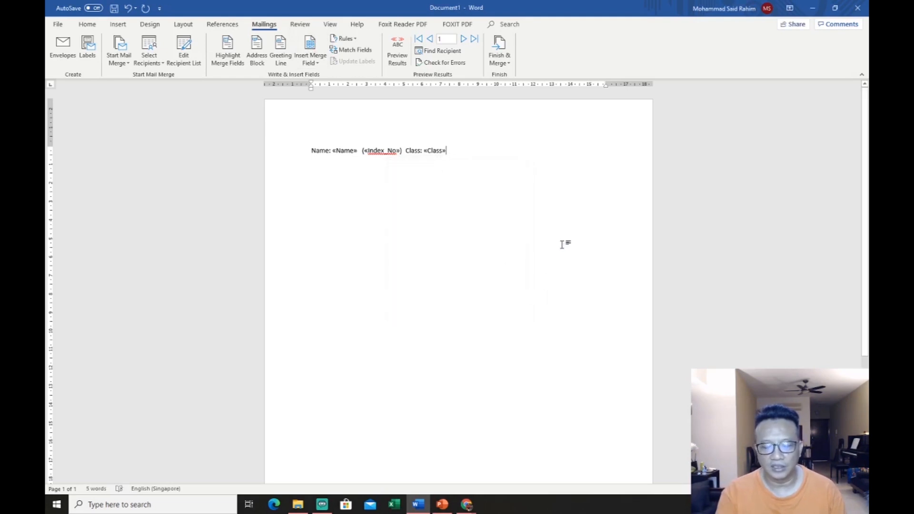
Add the heading "Paragraph 1" below the student details and insert the first "What vivid picture does the poem convey" merge field under it.
key(Return)
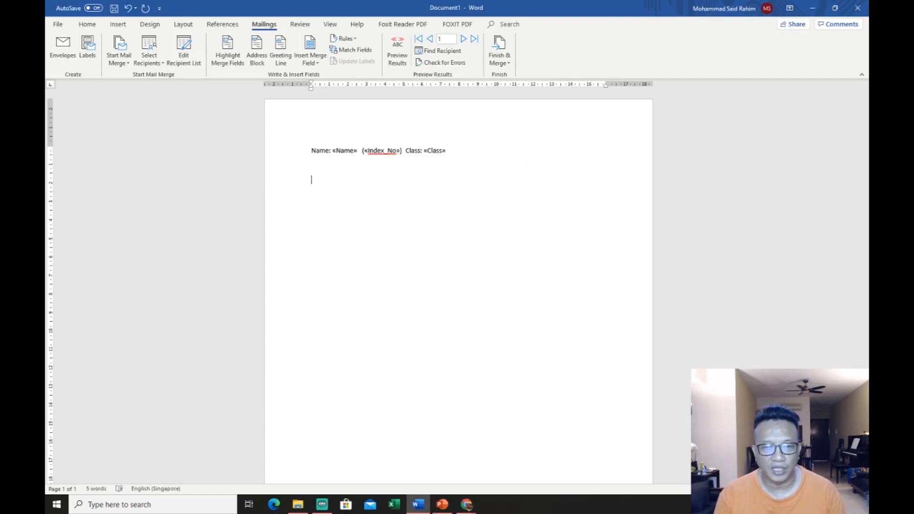
text(Paragraph 1)
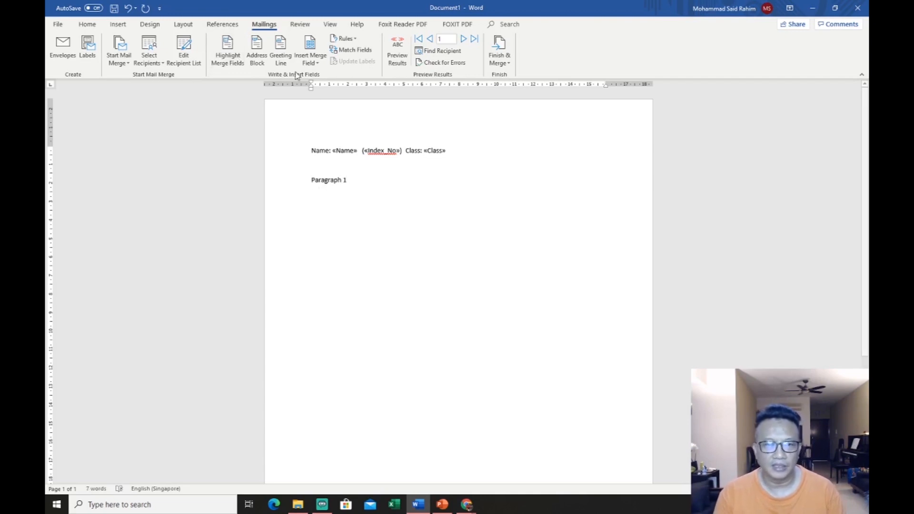
click(310, 45)
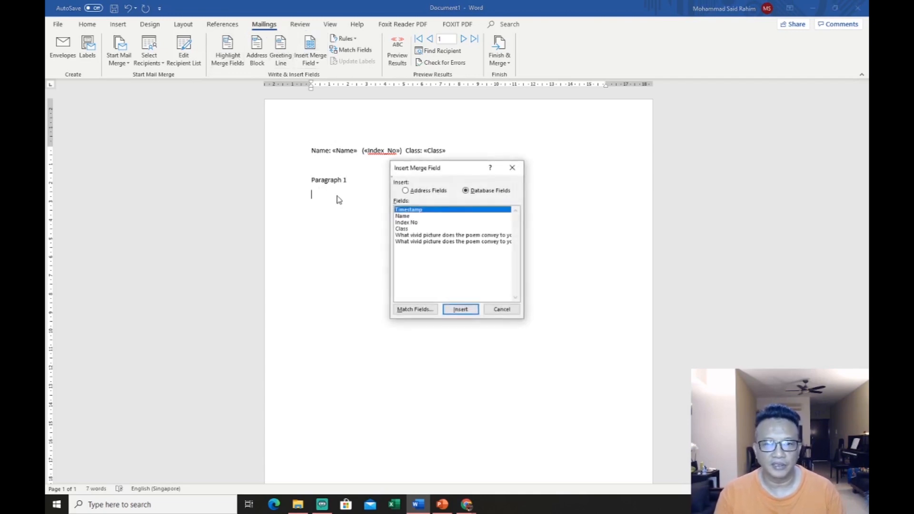
click(431, 235)
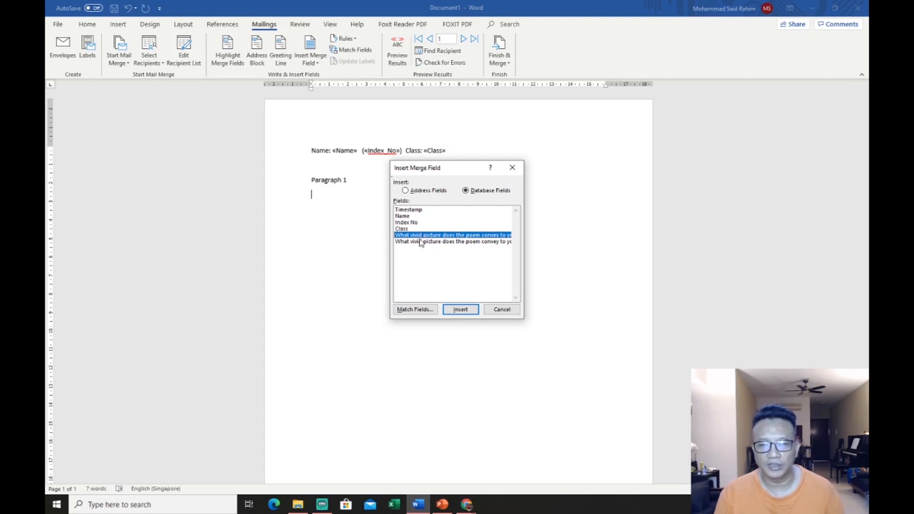
click(461, 310)
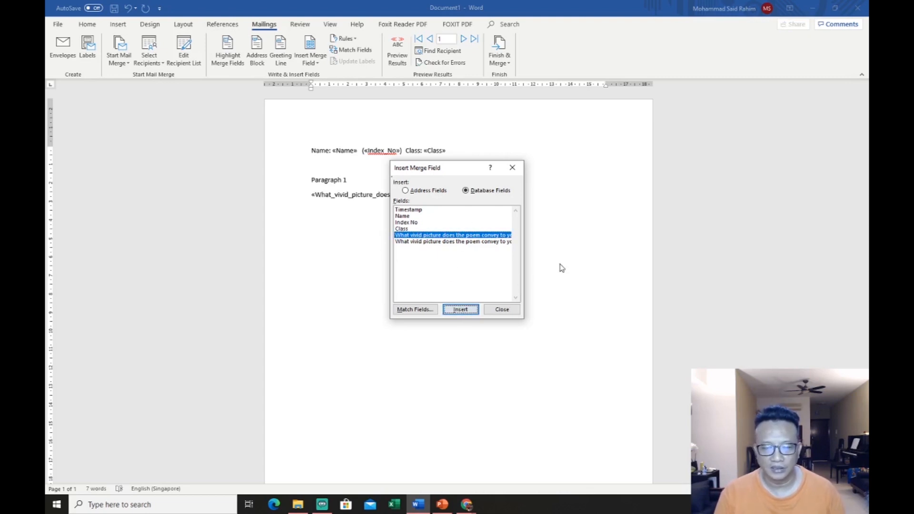
click(509, 308)
Add the heading "Paragraph 2" and insert the second "What vivid picture does the poem convey" merge field under it.
key(Return)
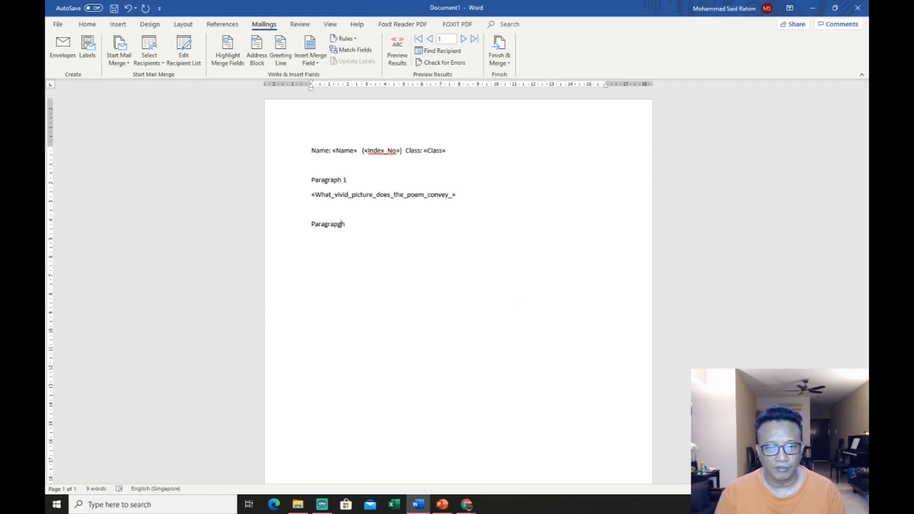
text(2)
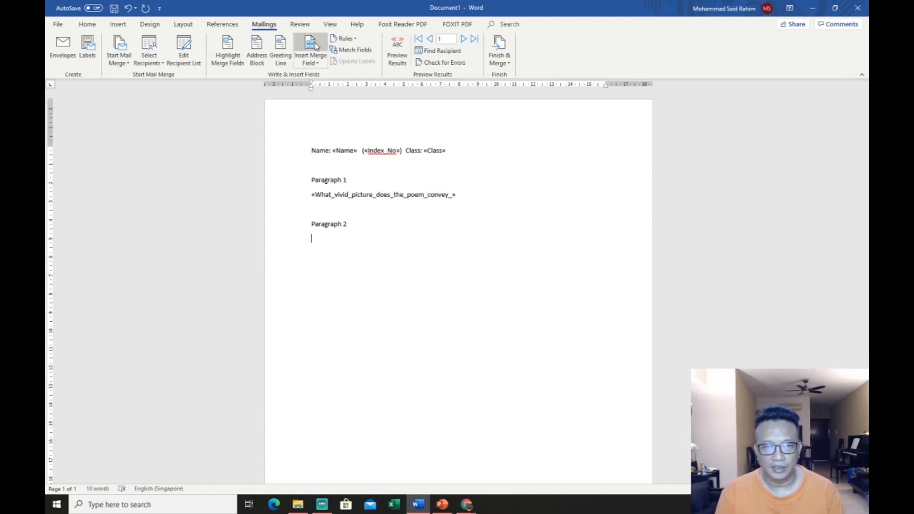
click(310, 44)
click(465, 242)
click(461, 310)
click(502, 310)
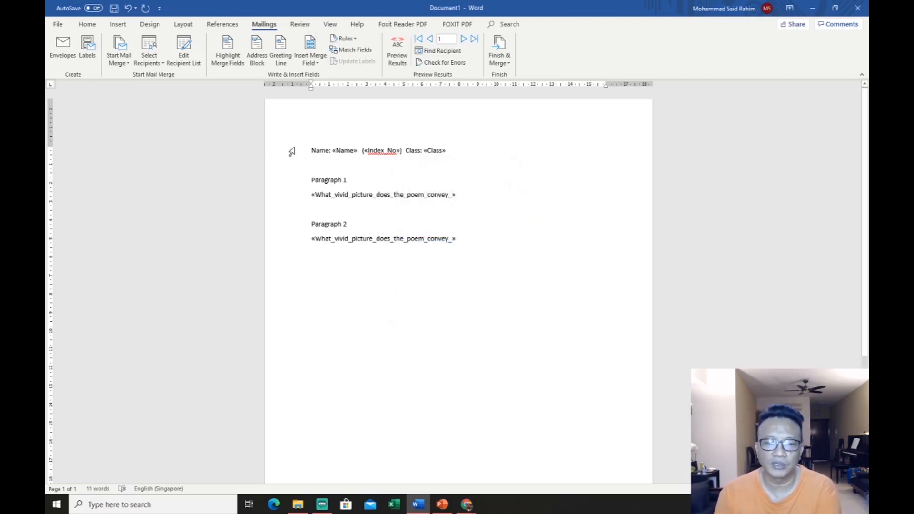
Set the font size of all the document text, including the merge fields, to 14.
drag(292, 151, 308, 249)
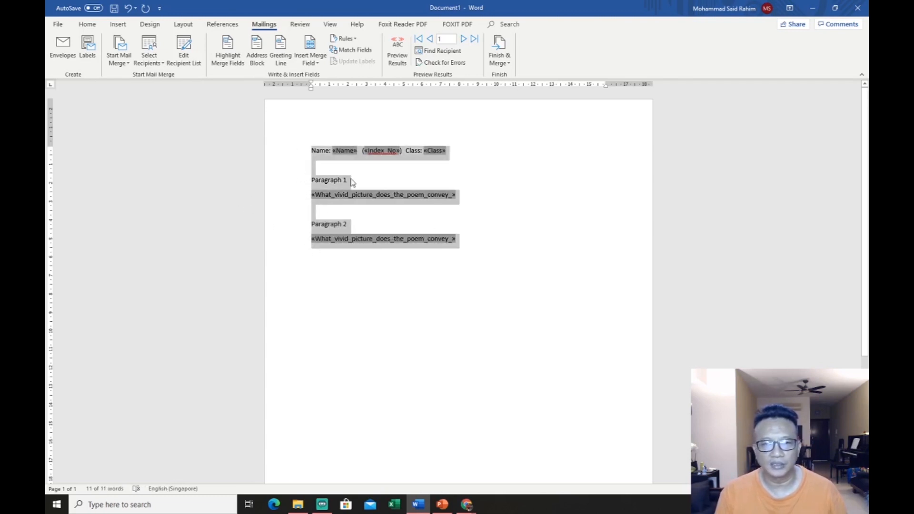
click(91, 24)
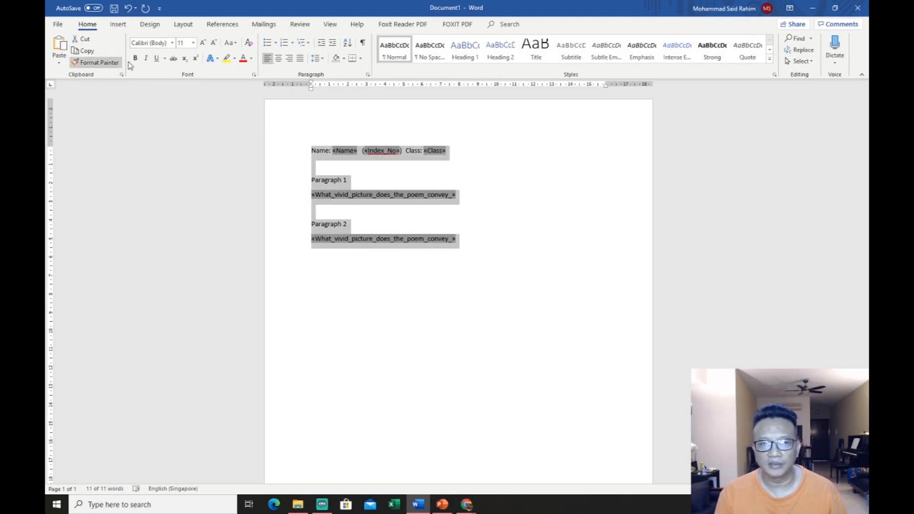
click(194, 42)
click(188, 99)
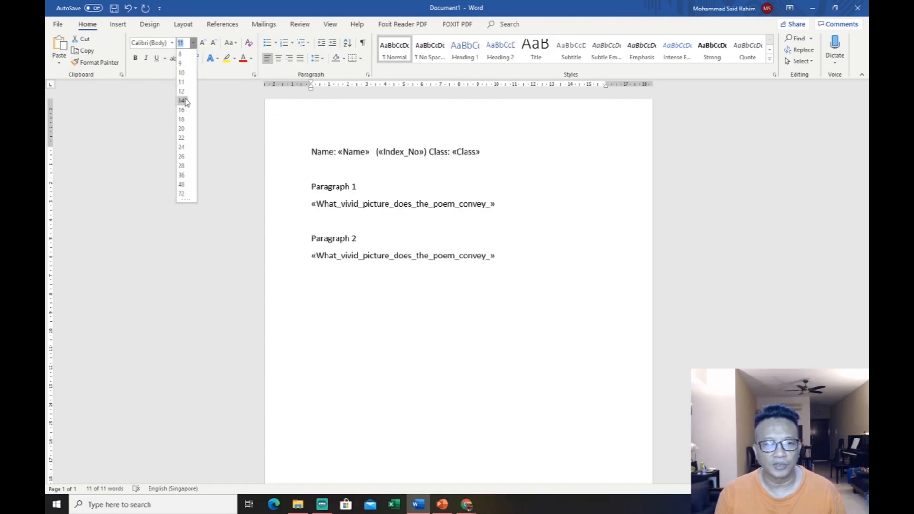
Set the selected text's paragraph spacing after to 0 pt and its line spacing to 1.5 lines, and clear the selection.
click(368, 76)
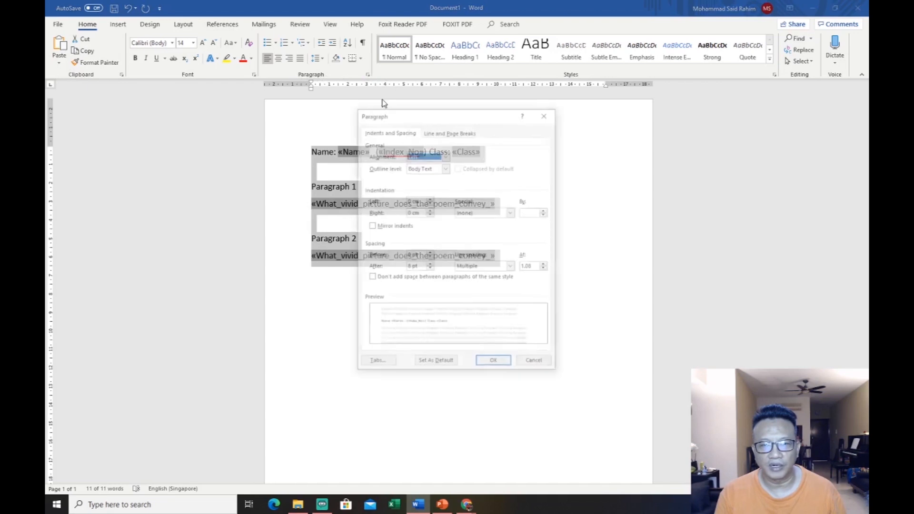
click(429, 265)
click(430, 269)
click(429, 269)
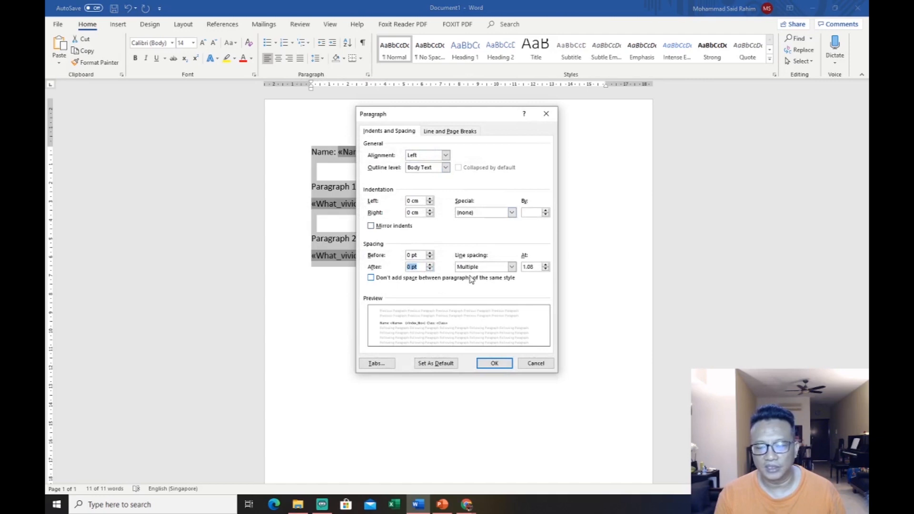
click(512, 267)
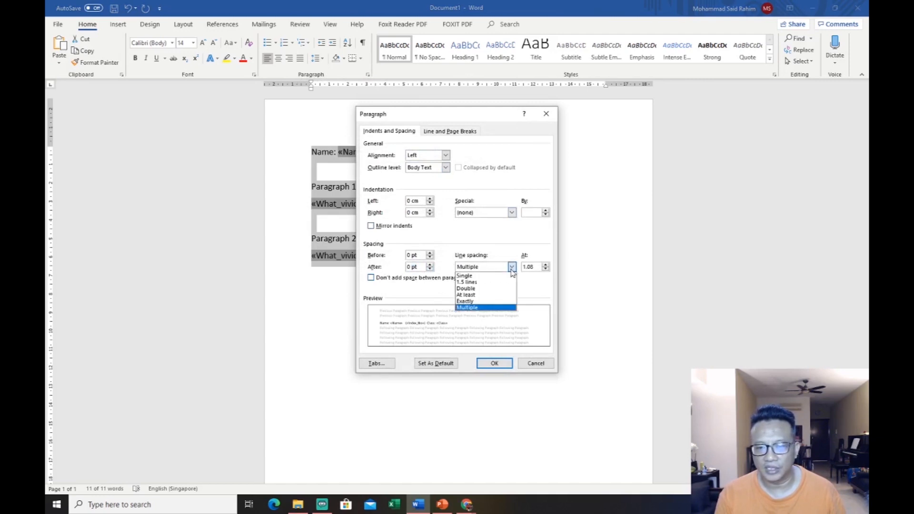
click(476, 280)
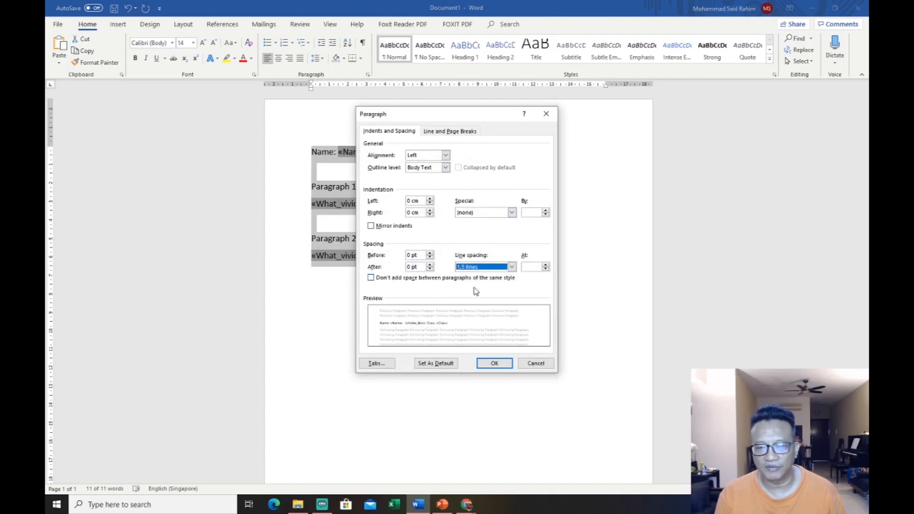
click(495, 363)
click(483, 307)
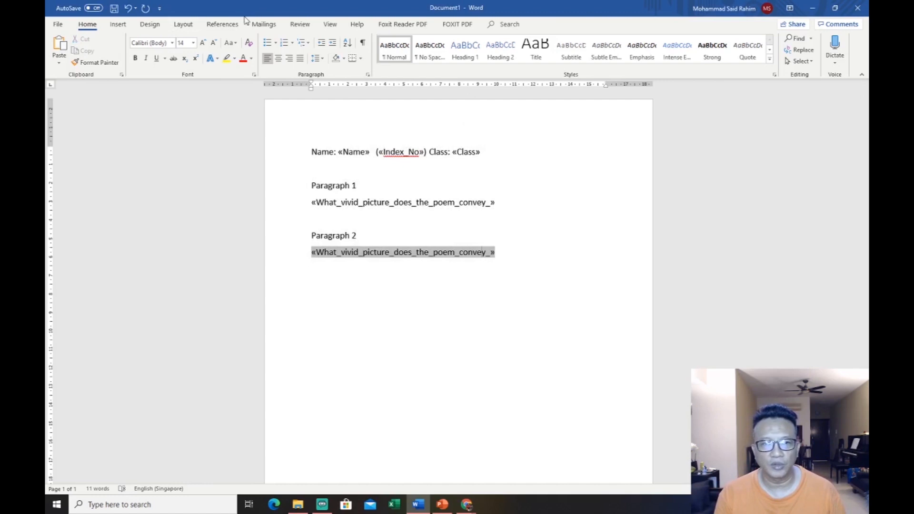
Finish the mail merge by merging all records into a new document of editable individual letters.
click(264, 24)
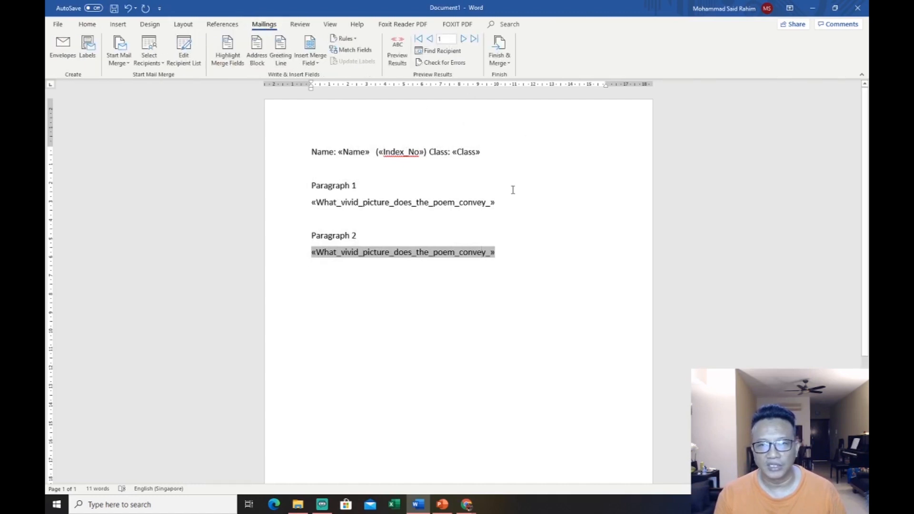
click(529, 237)
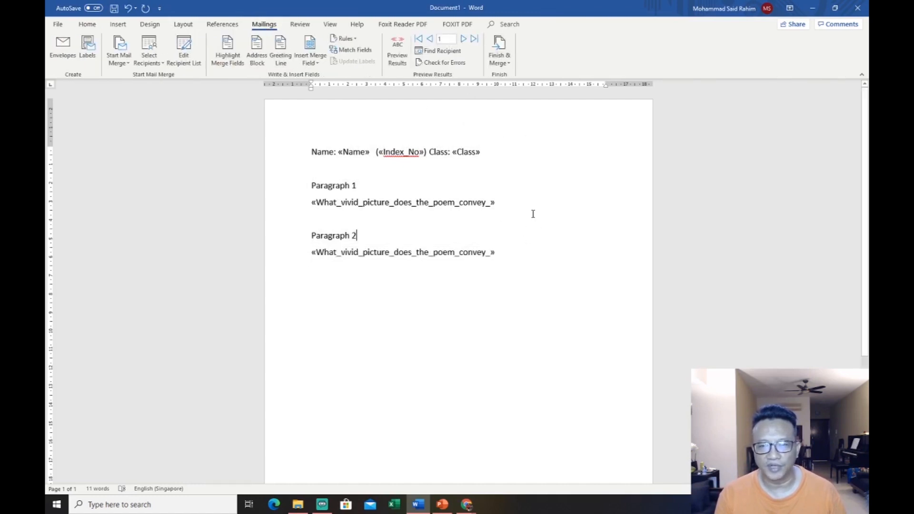
click(501, 54)
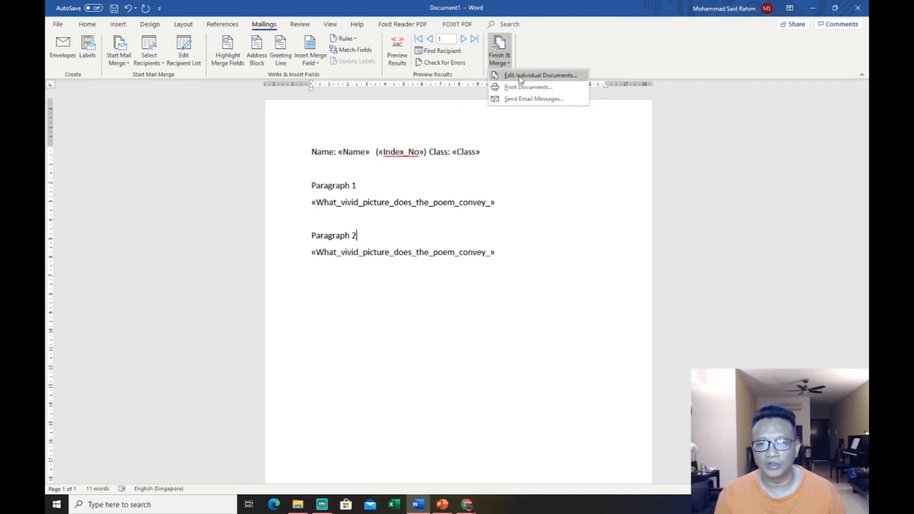
click(560, 77)
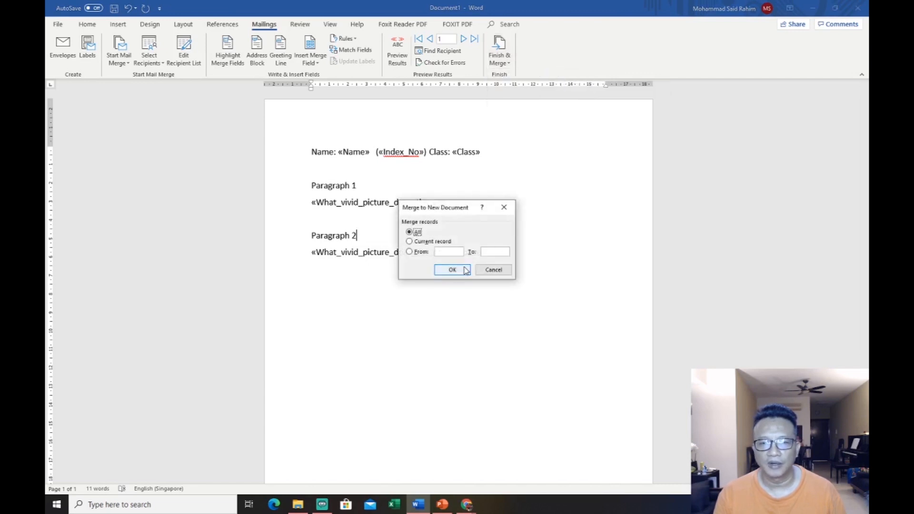
click(468, 269)
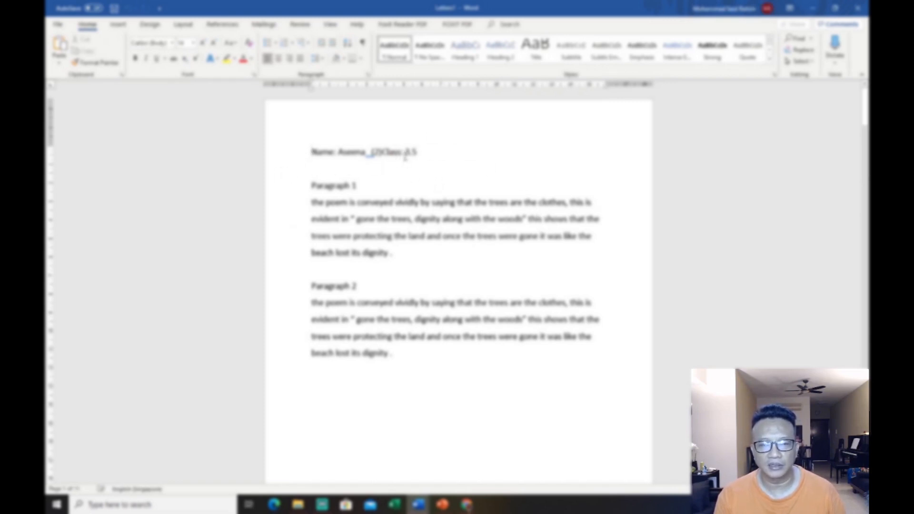
Look through the merged letters to check each student's name, index number, class and the answers under both paragraph headings.
scroll(430, 160, down, 5)
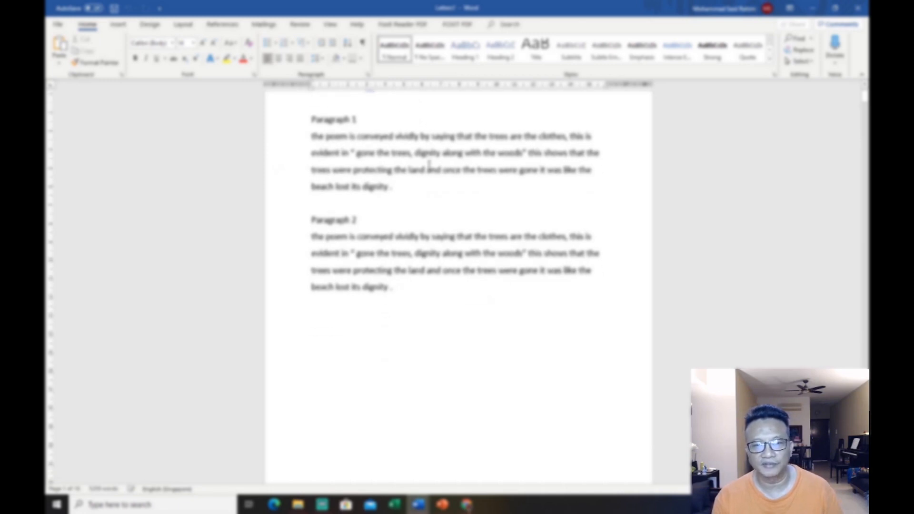
scroll(431, 170, down, 10)
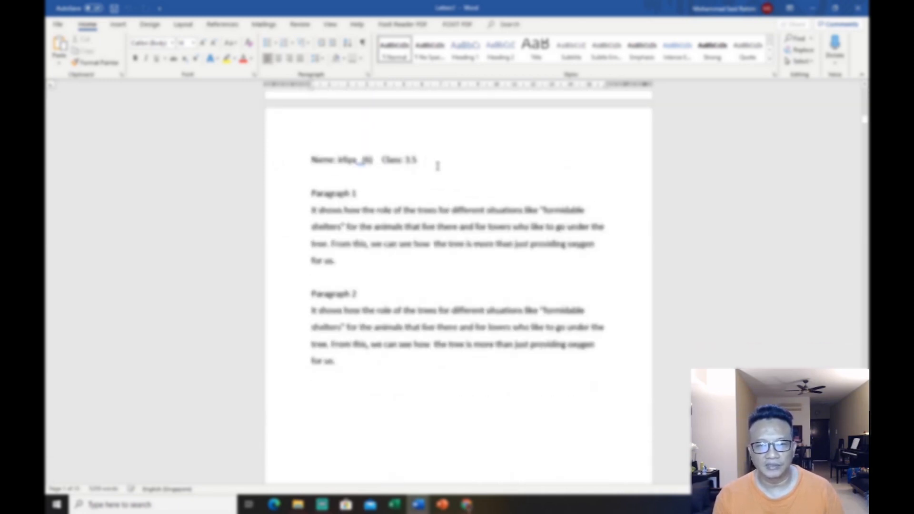
scroll(438, 176, down, 7)
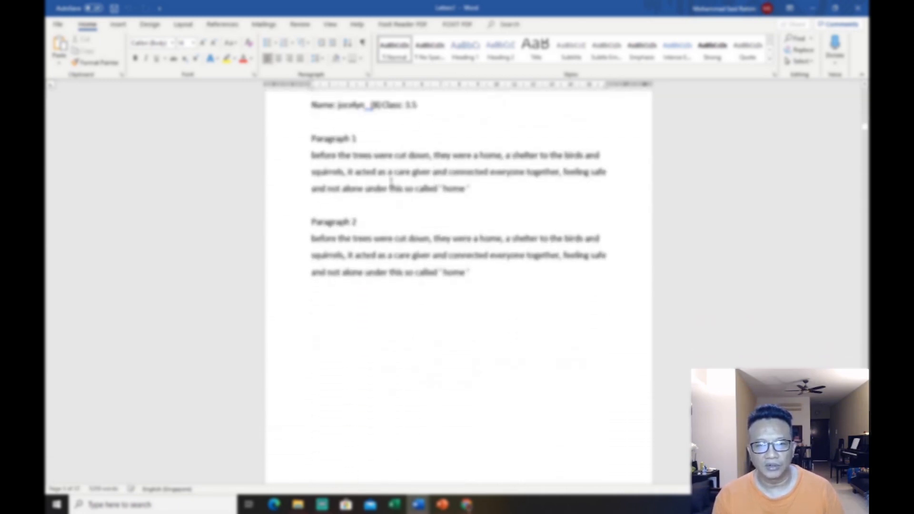
scroll(446, 258, down, 3)
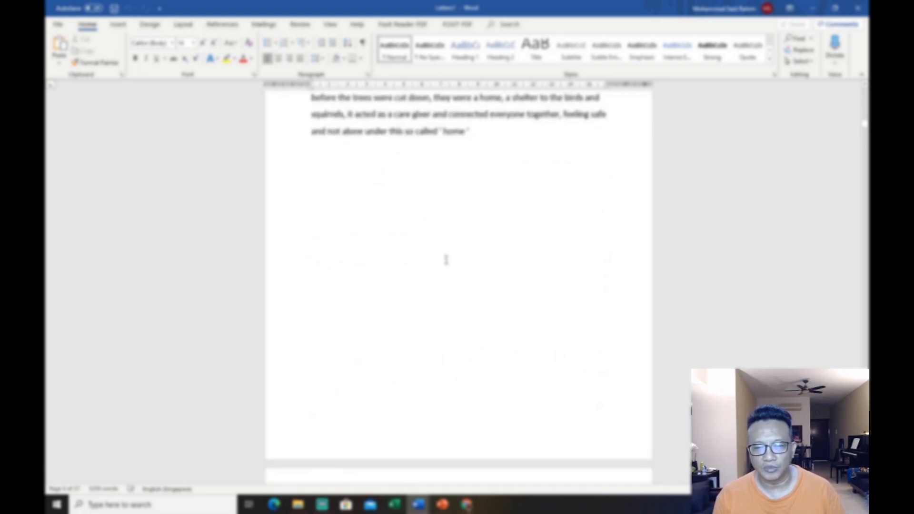
scroll(446, 260, down, 7)
scroll(443, 257, down, 8)
scroll(441, 258, down, 15)
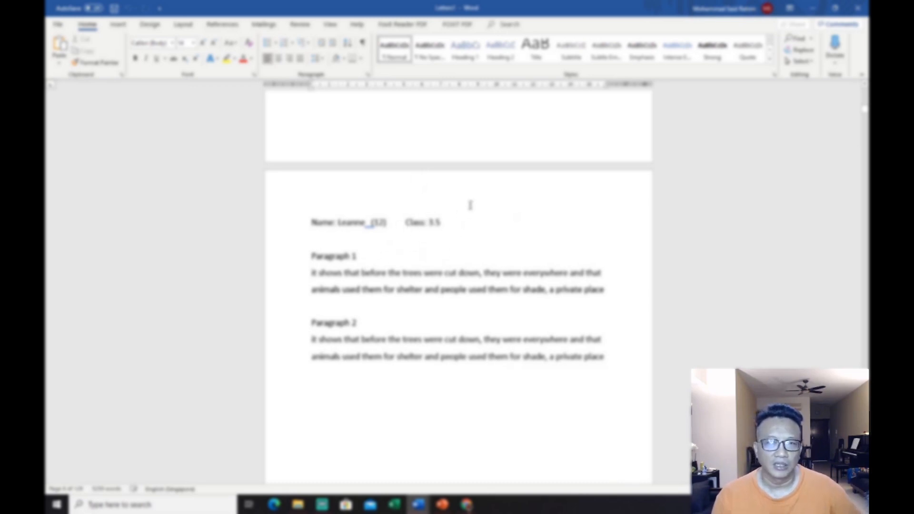
scroll(491, 310, up, 3)
scroll(491, 281, up, 15)
scroll(494, 274, down, 8)
scroll(498, 276, up, 20)
scroll(506, 282, up, 10)
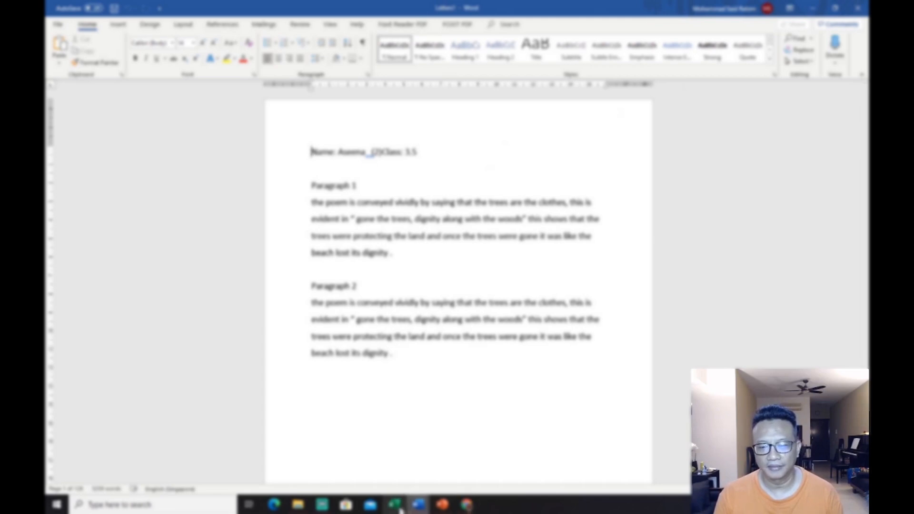
click(323, 504)
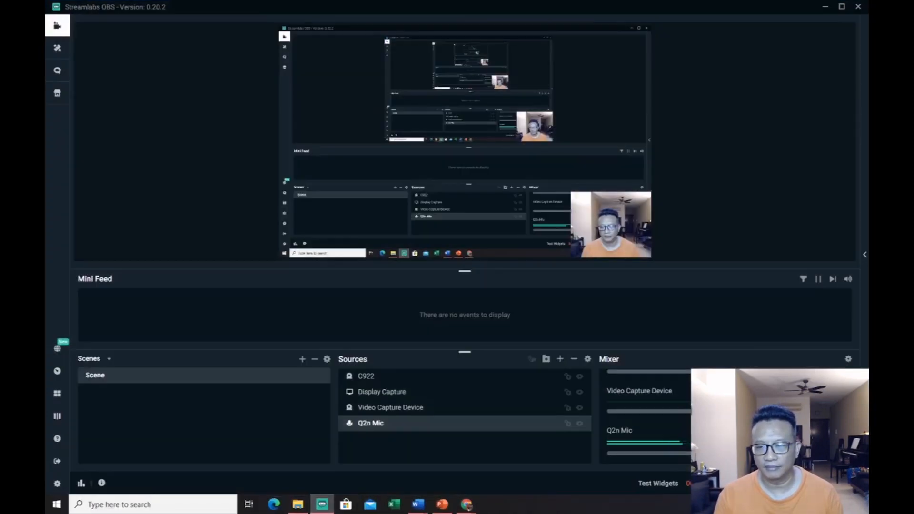